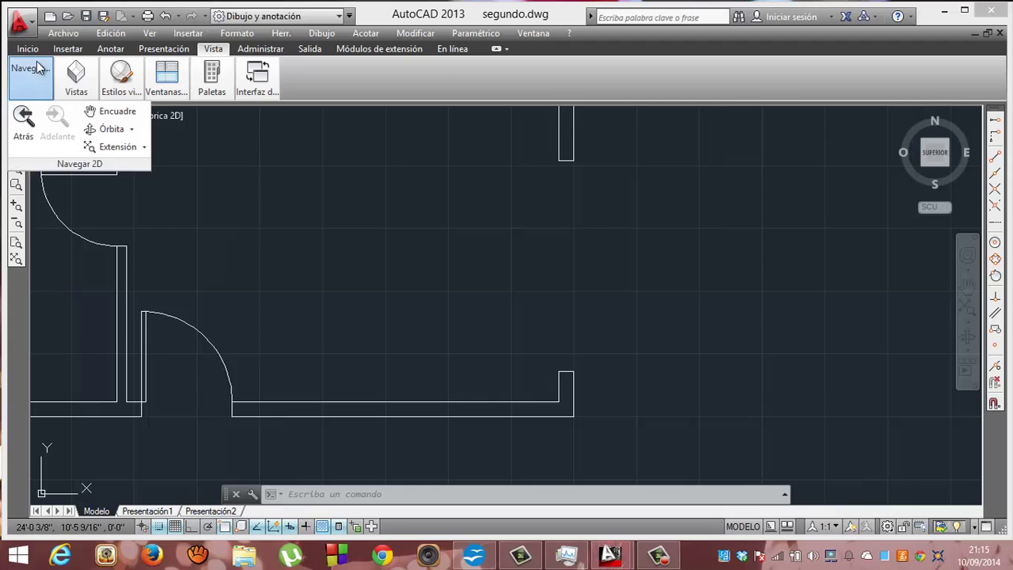
# Switch to the Inicio tab so the Modificar tools, including Desfase, are shown
pyautogui.click(33, 51)
pyautogui.moveTo(32, 79)
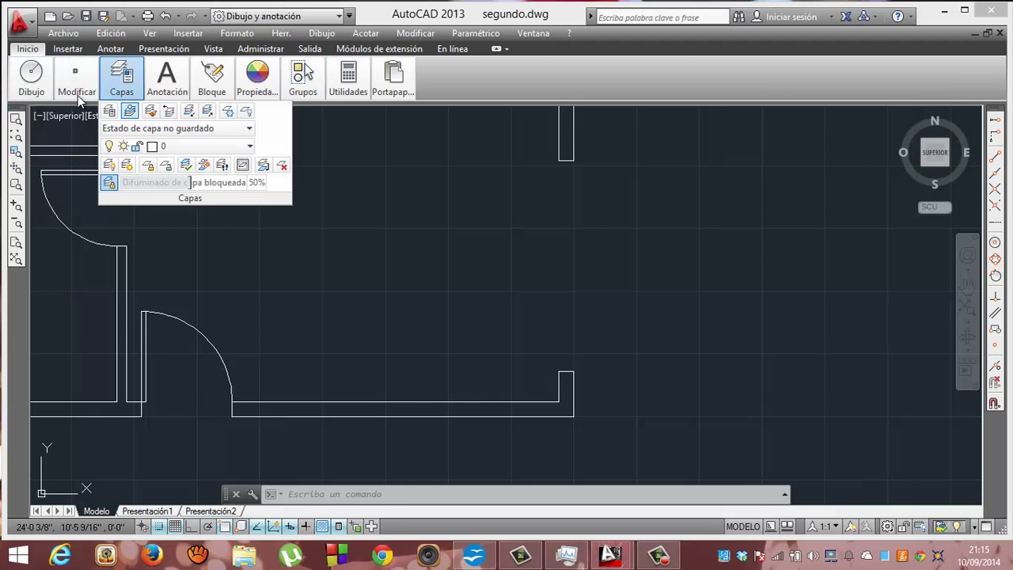
pyautogui.moveTo(260, 147)
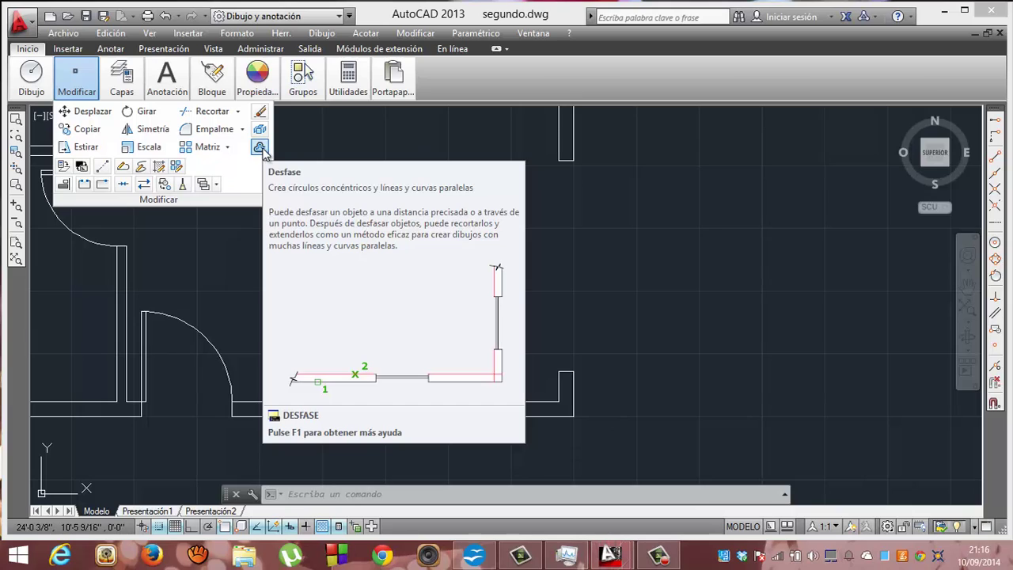
# Start Desfase and set the offset distance to 2 after several retyped entries
pyautogui.click(261, 149)
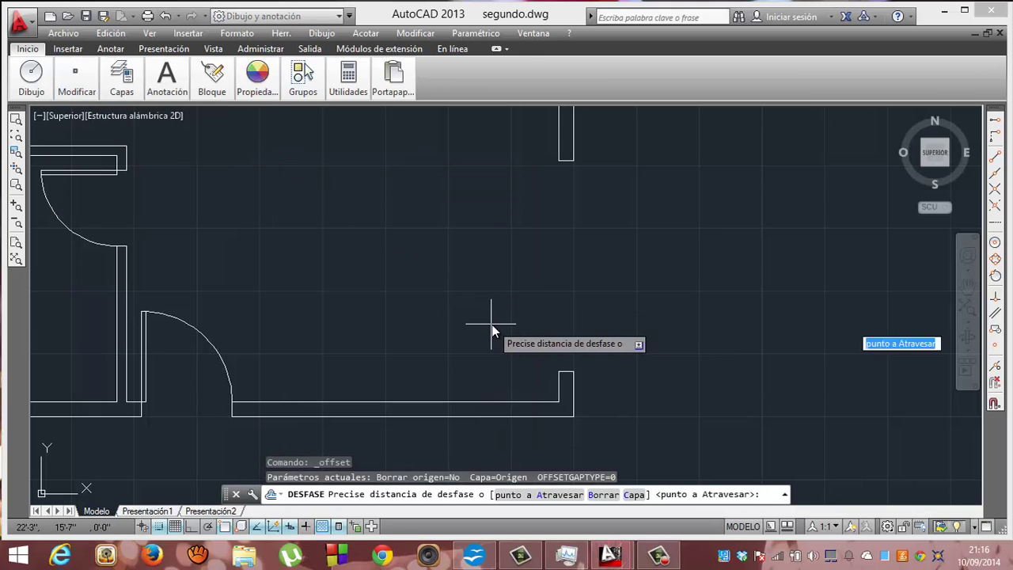
pyautogui.write('2')
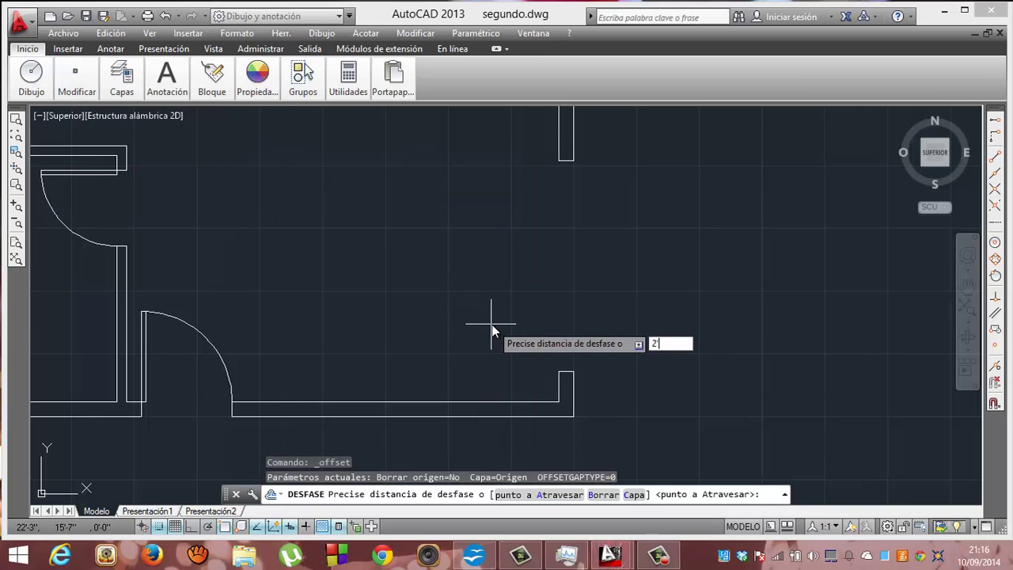
pyautogui.write("''")
pyautogui.press('Return')
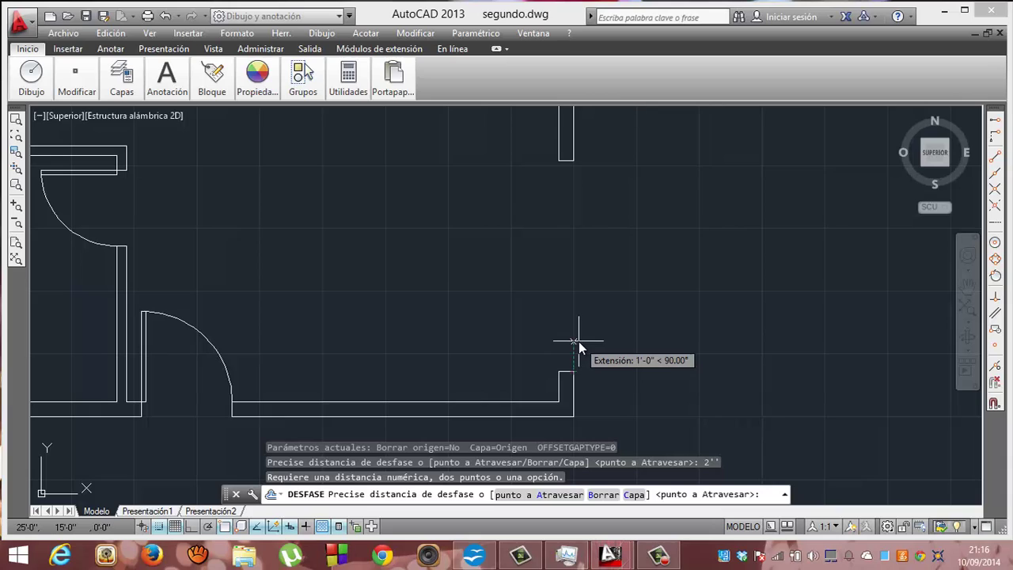
pyautogui.write("2''")
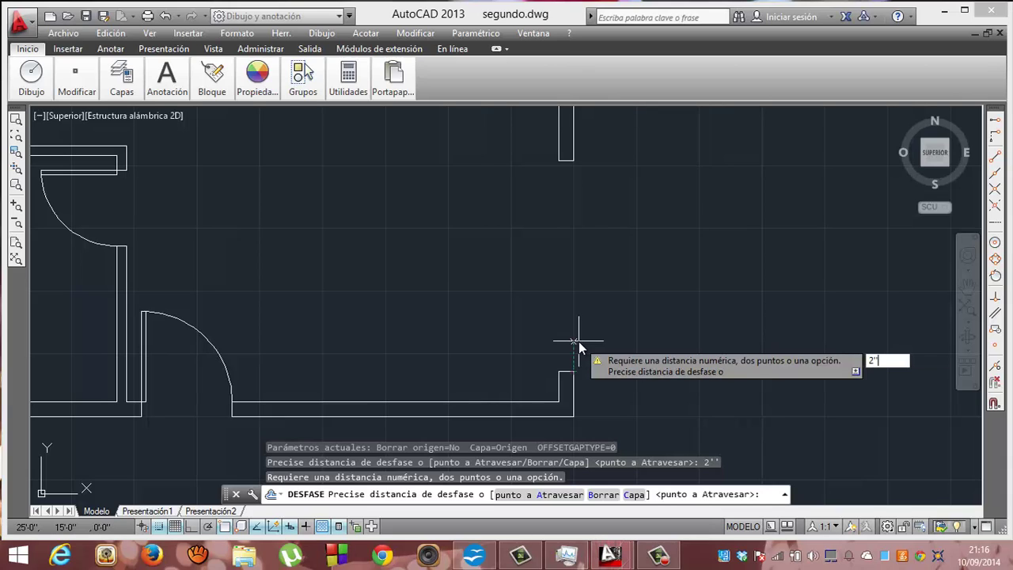
pyautogui.press('Return')
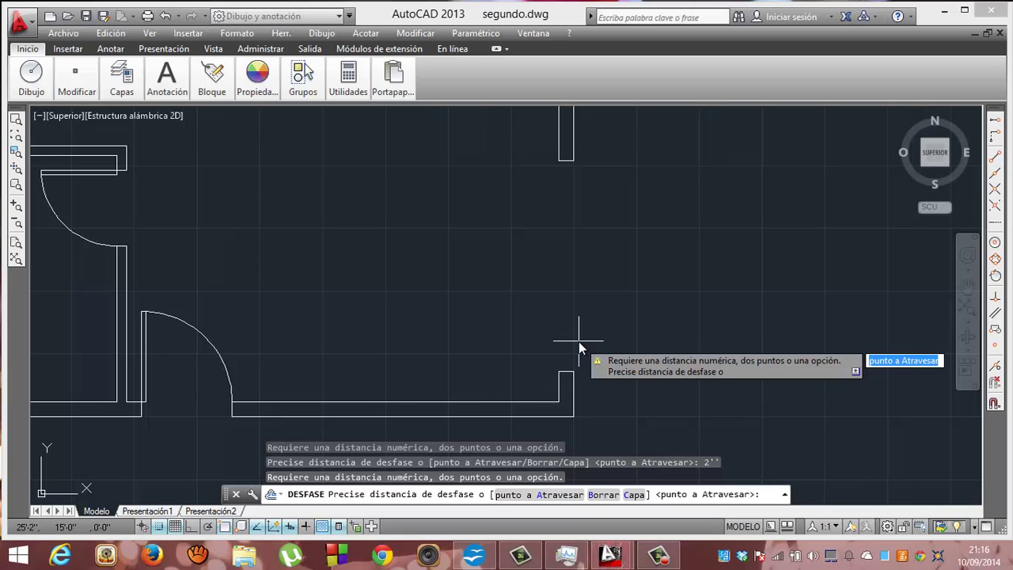
pyautogui.write("2''")
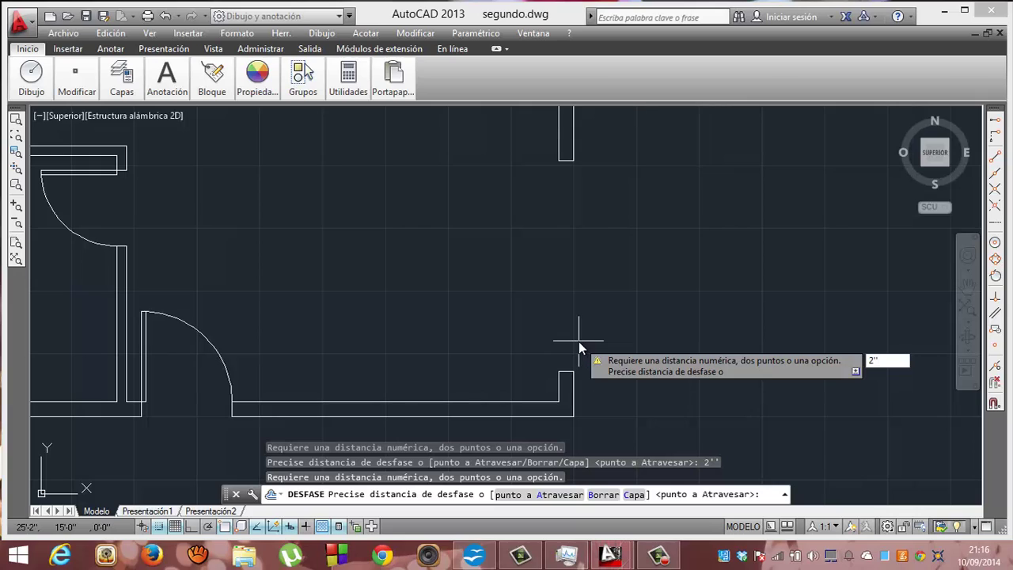
pyautogui.press('Return')
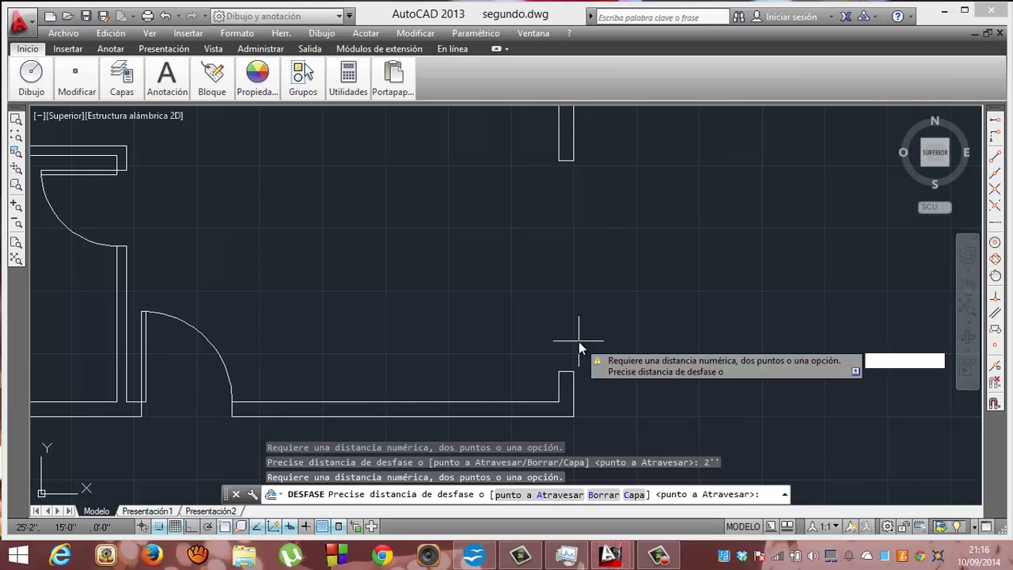
pyautogui.write("2'")
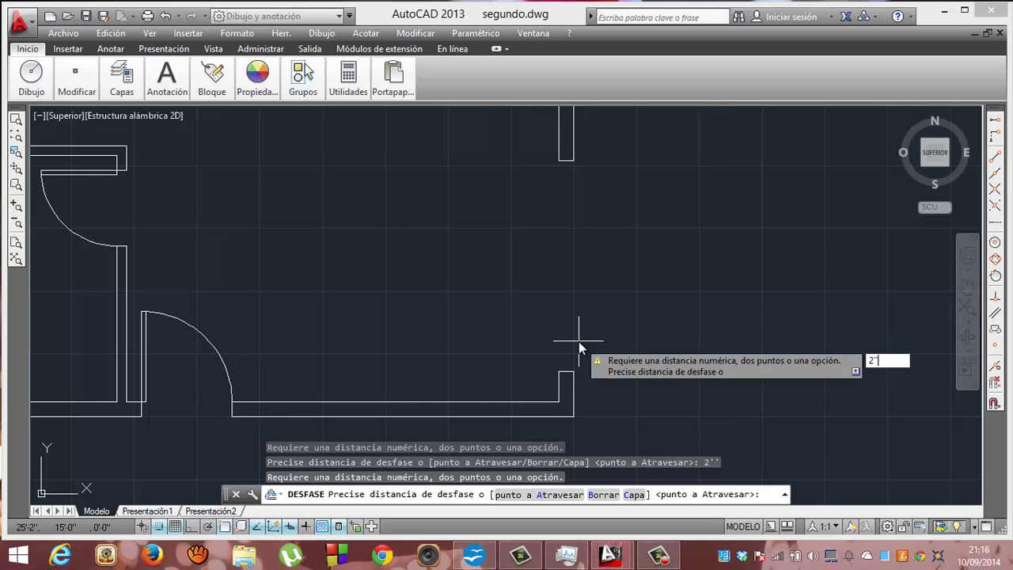
pyautogui.press('Return')
pyautogui.write("2''")
pyautogui.press('Return')
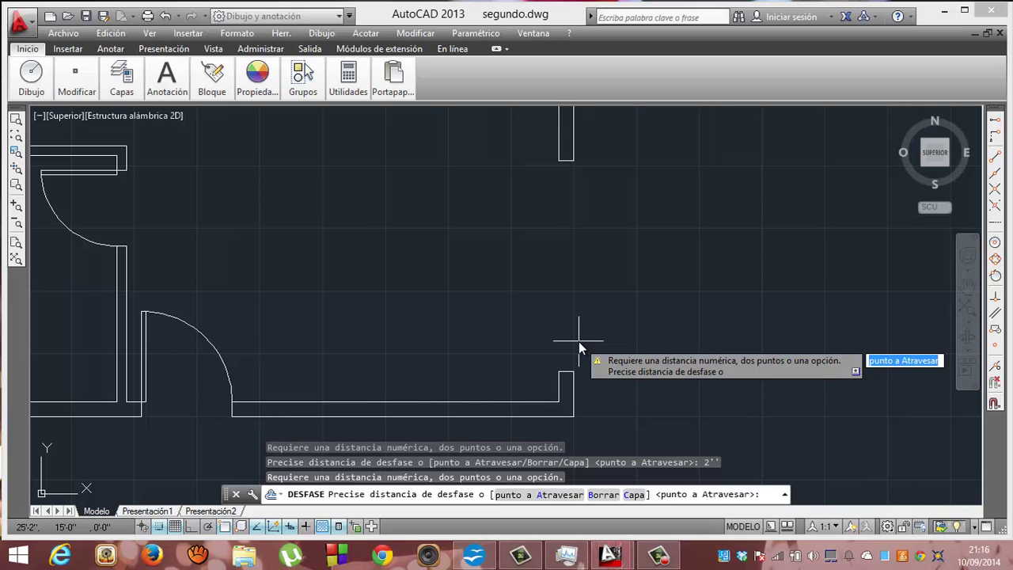
pyautogui.write('2')
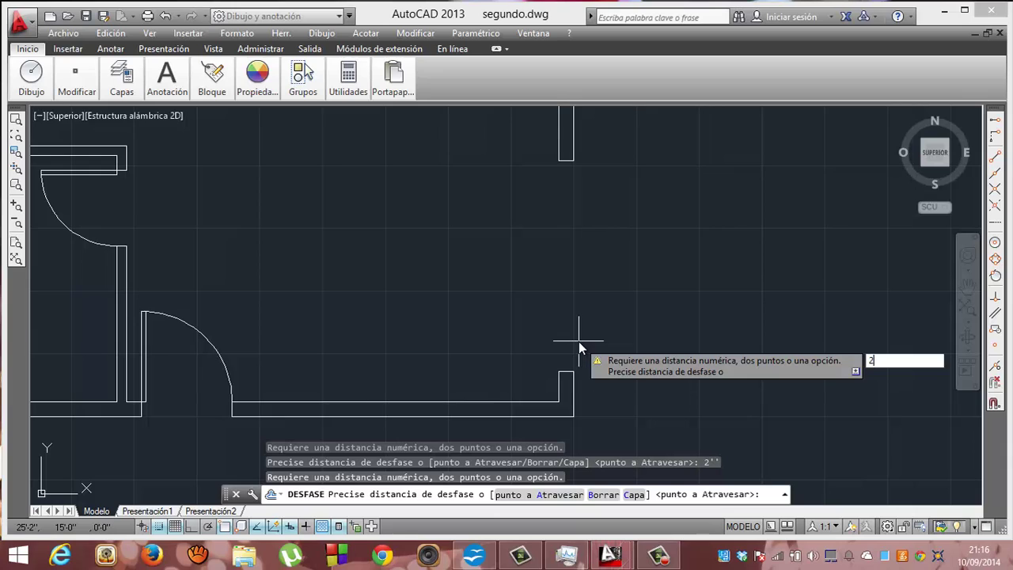
pyautogui.press('Return')
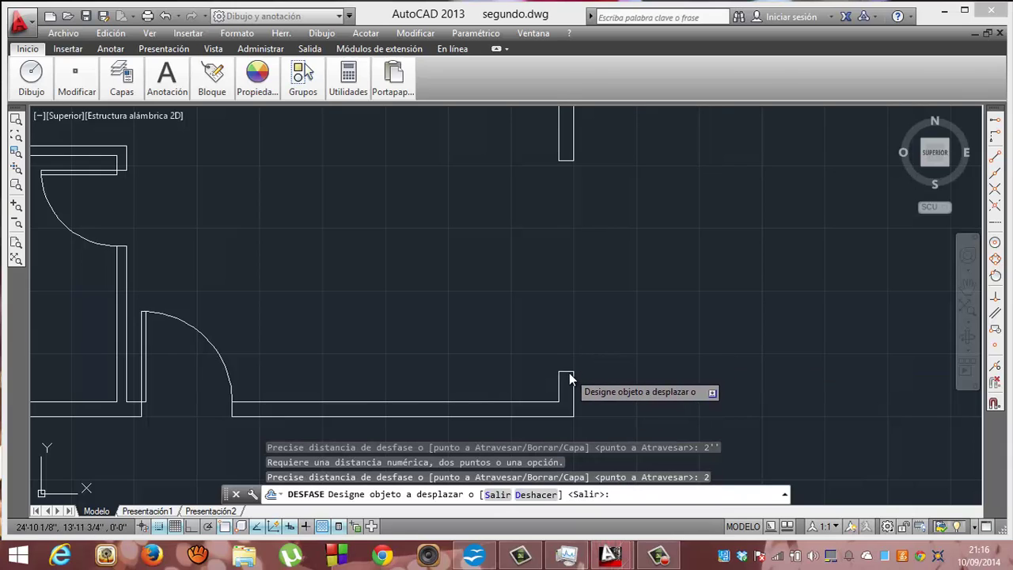
# Offset the lower and upper wall end lines 2 into the window opening, then cancel
pyautogui.click(569, 373)
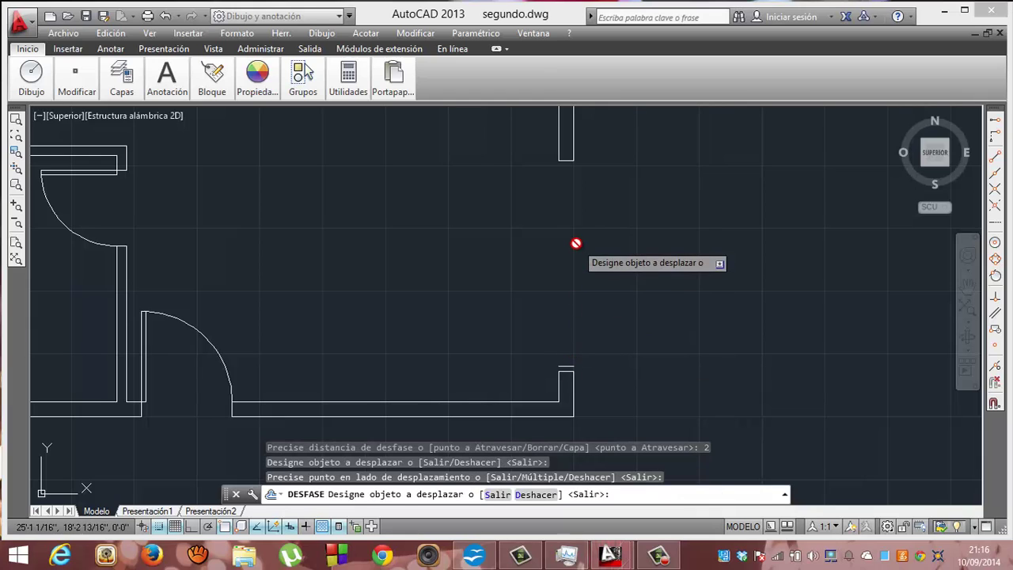
pyautogui.click(567, 160)
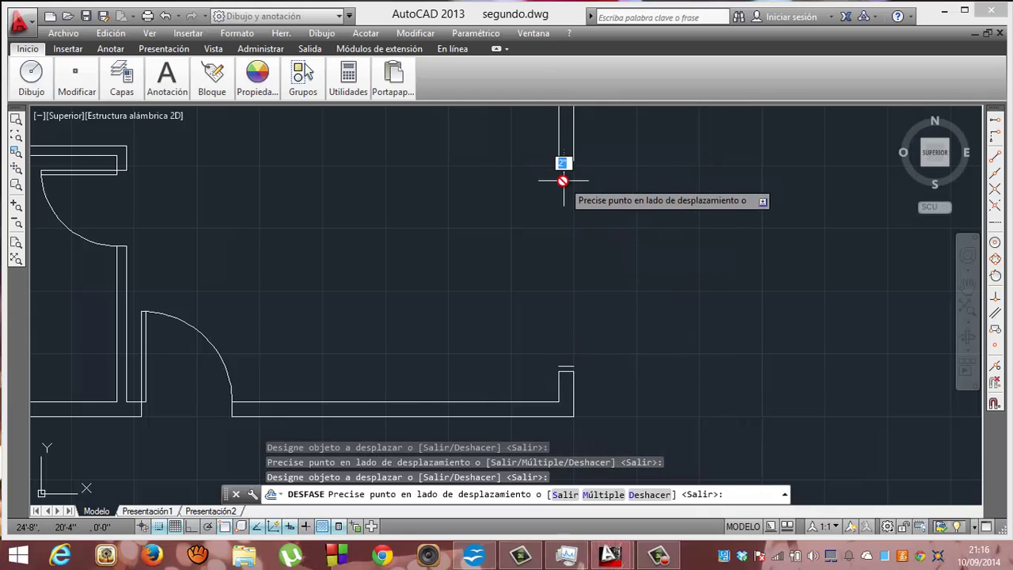
pyautogui.click(563, 181)
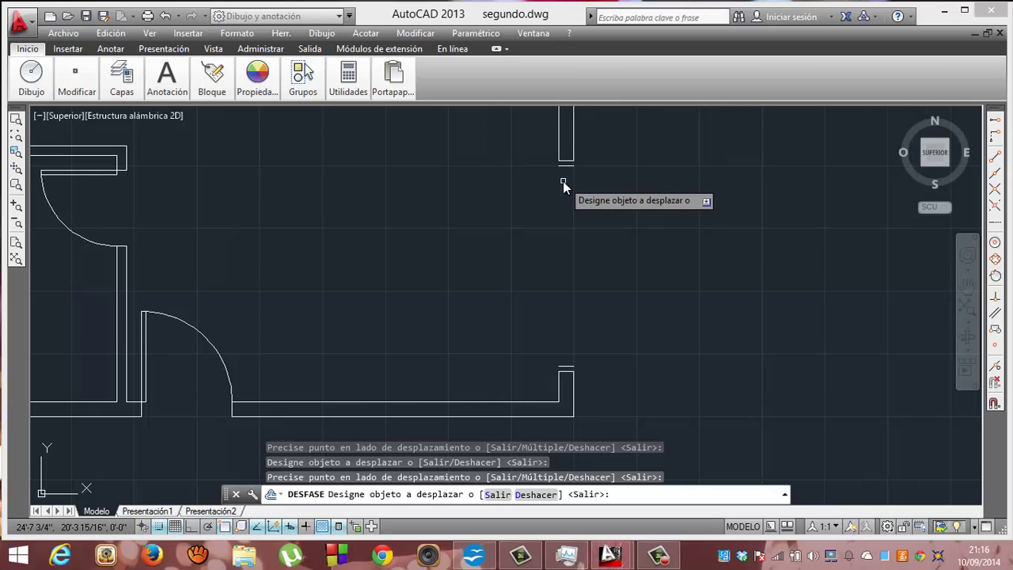
pyautogui.write('l')
pyautogui.press('Return')
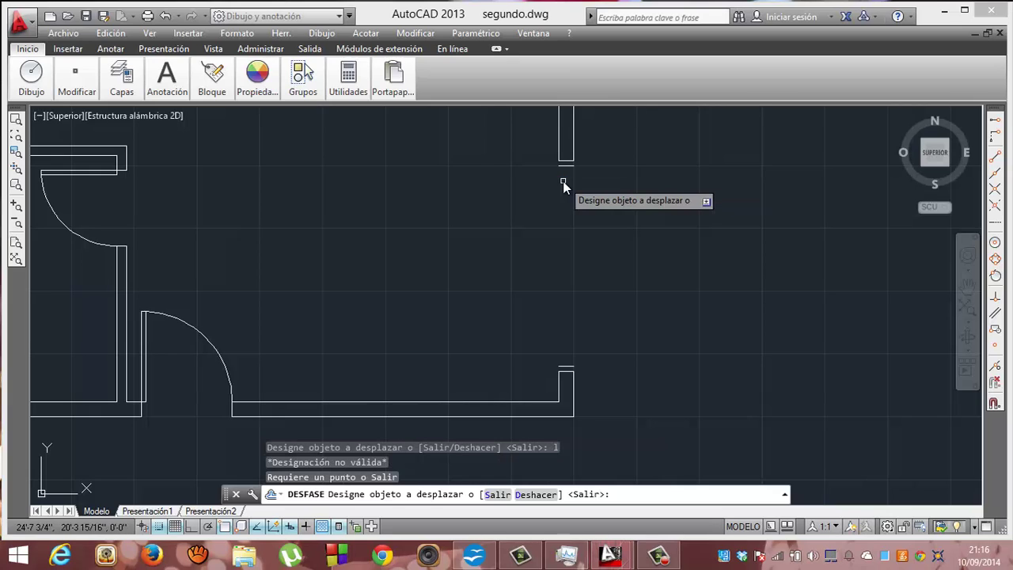
pyautogui.press('Escape')
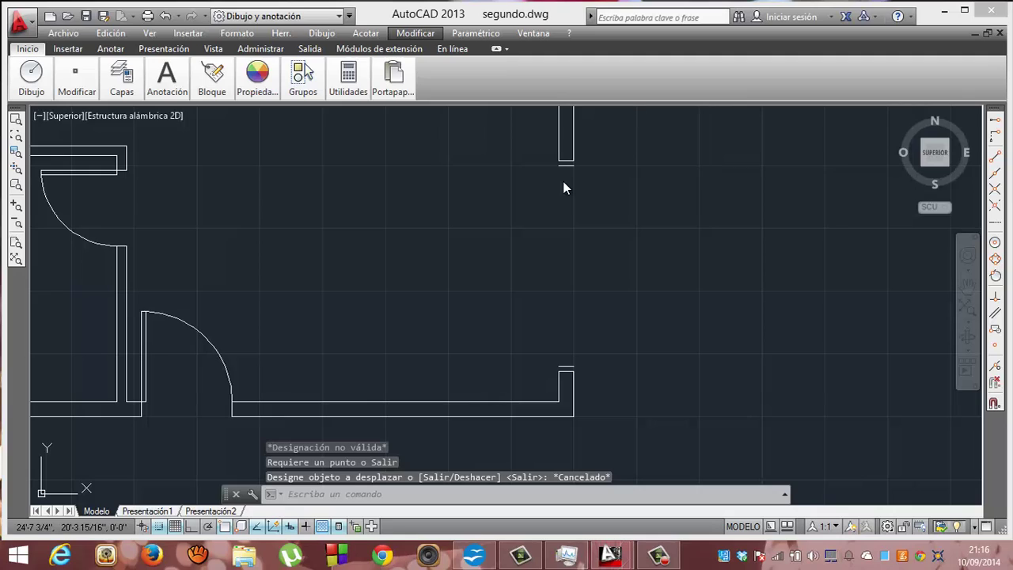
# Draw a line from the lower short offset line's midpoint to the upper one's midpoint
pyautogui.click(446, 494)
pyautogui.write('l')
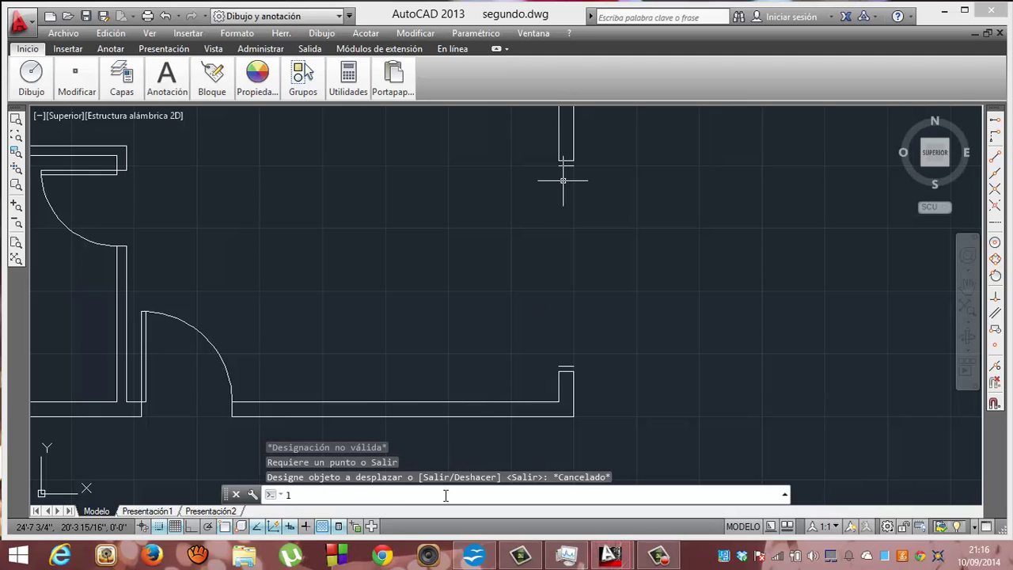
pyautogui.press('Return')
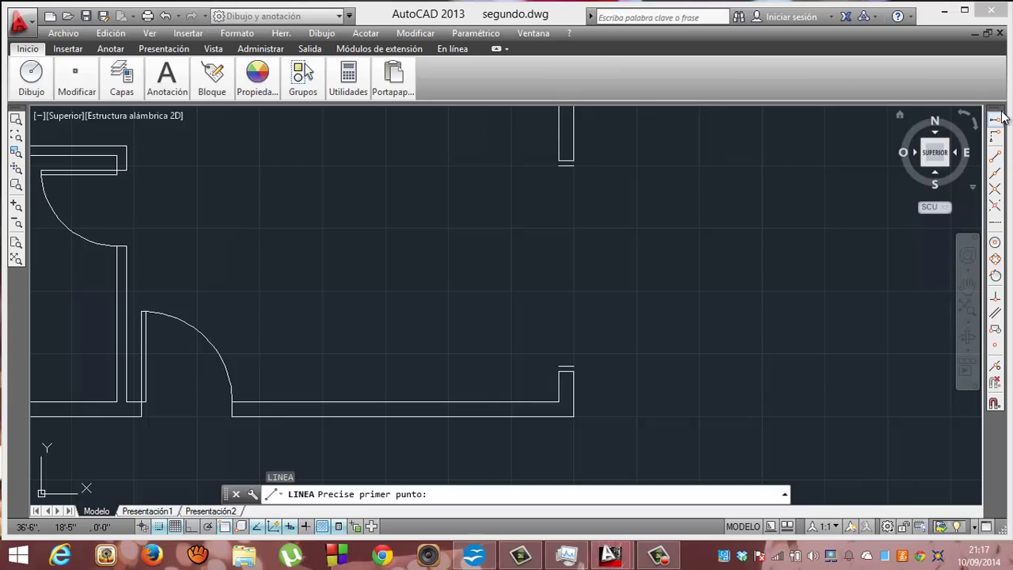
pyautogui.click(995, 177)
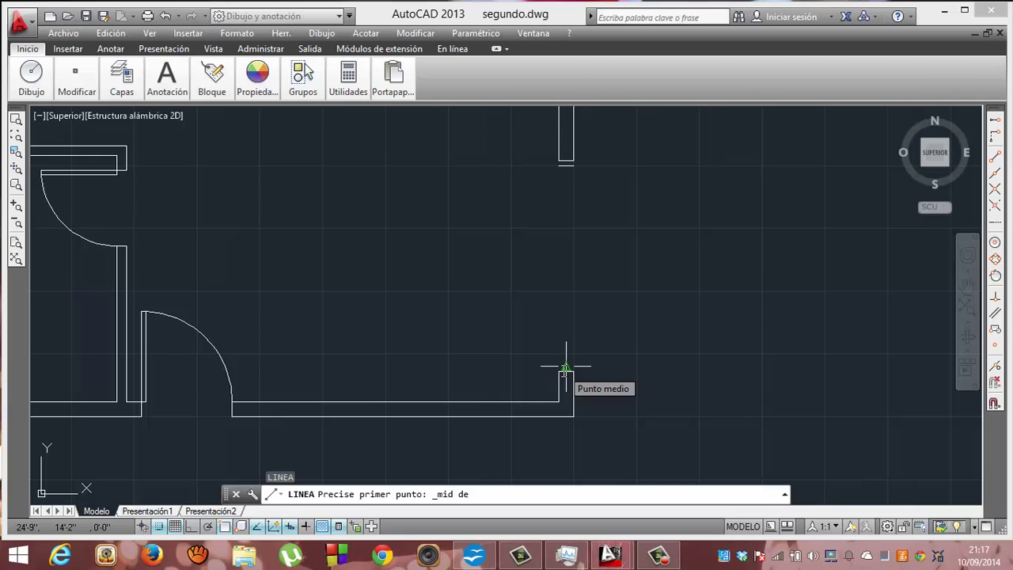
pyautogui.click(563, 369)
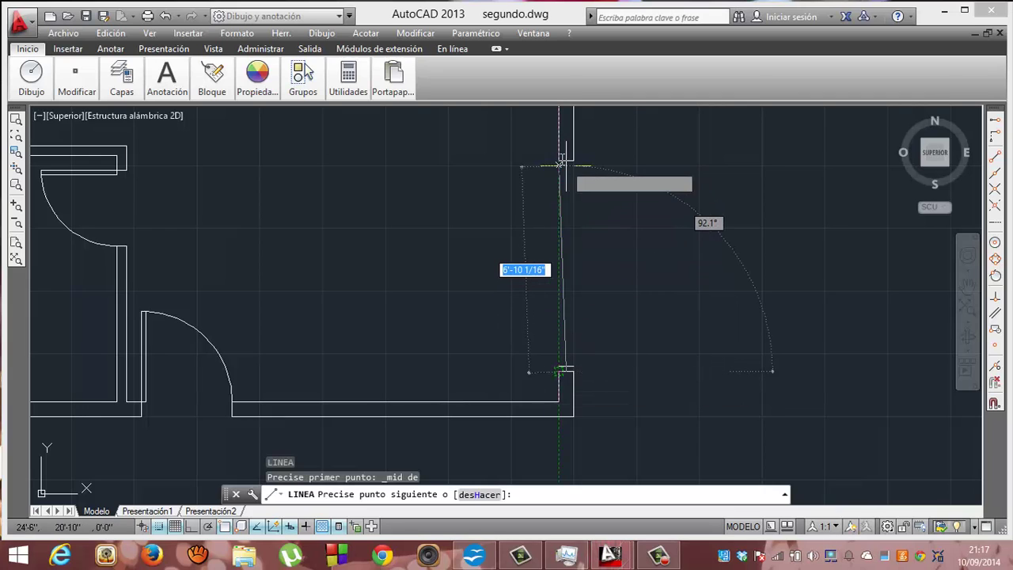
pyautogui.write('7')
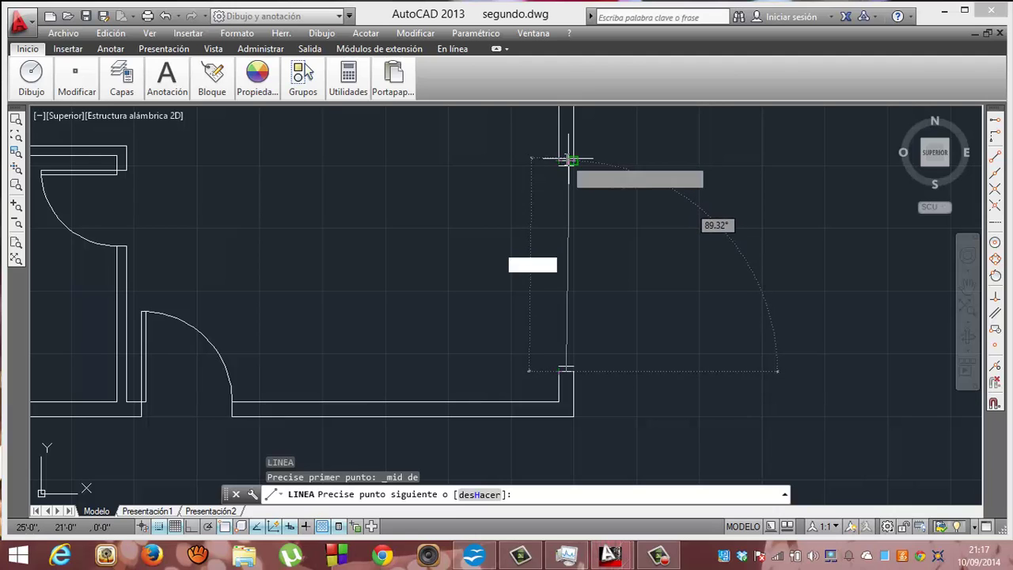
pyautogui.click(996, 176)
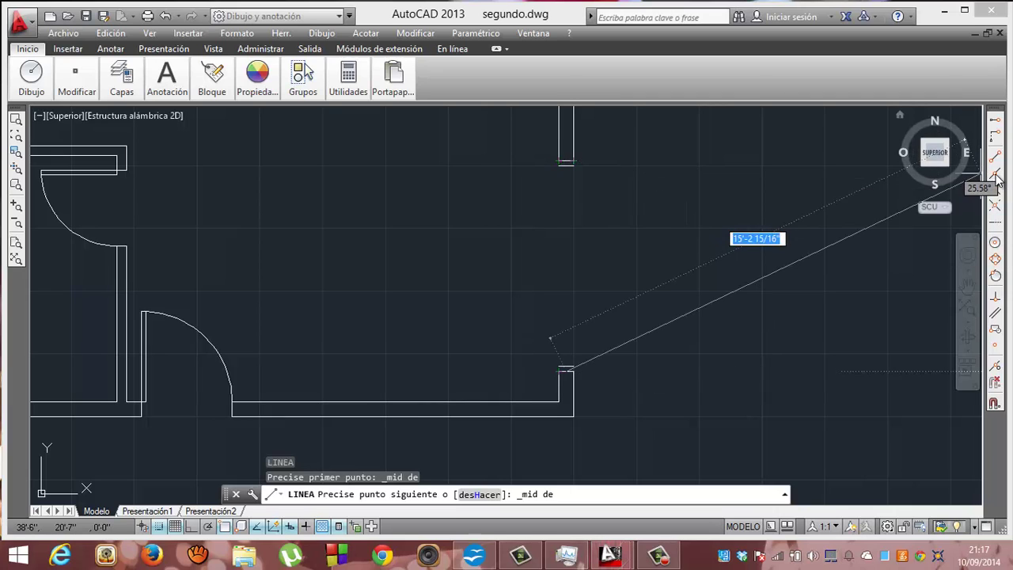
pyautogui.click(566, 161)
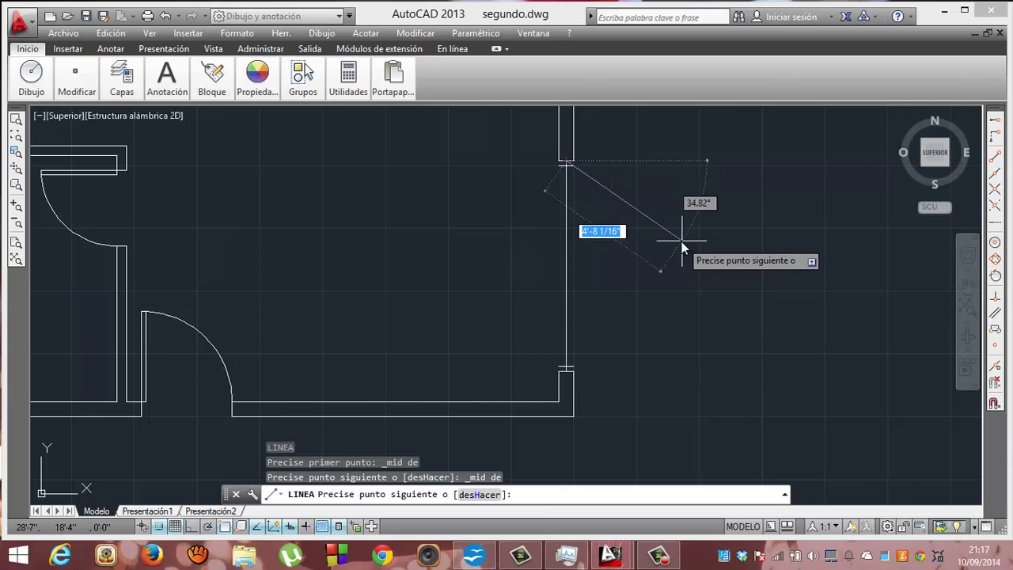
pyautogui.press('Return')
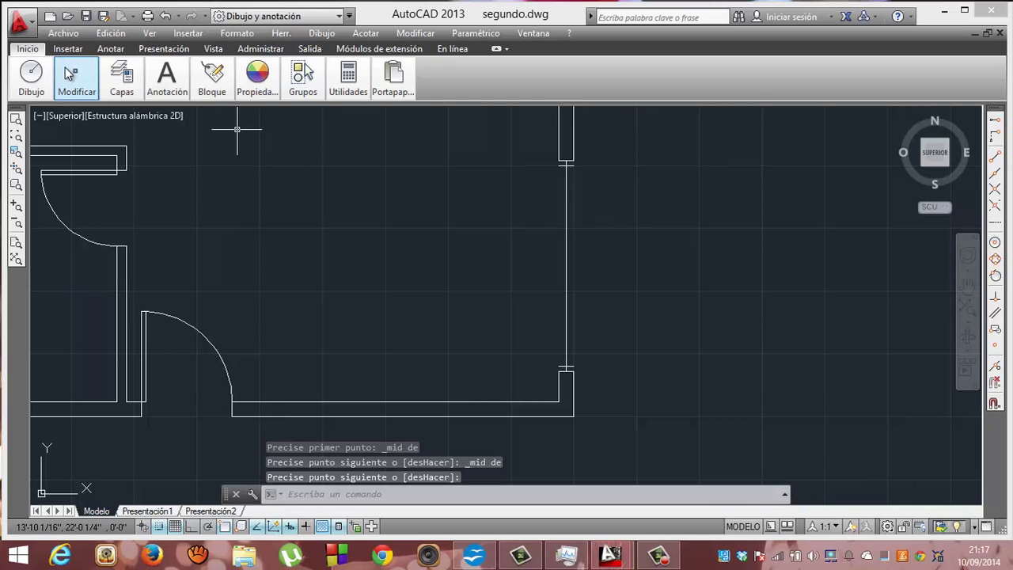
pyautogui.moveTo(76, 79)
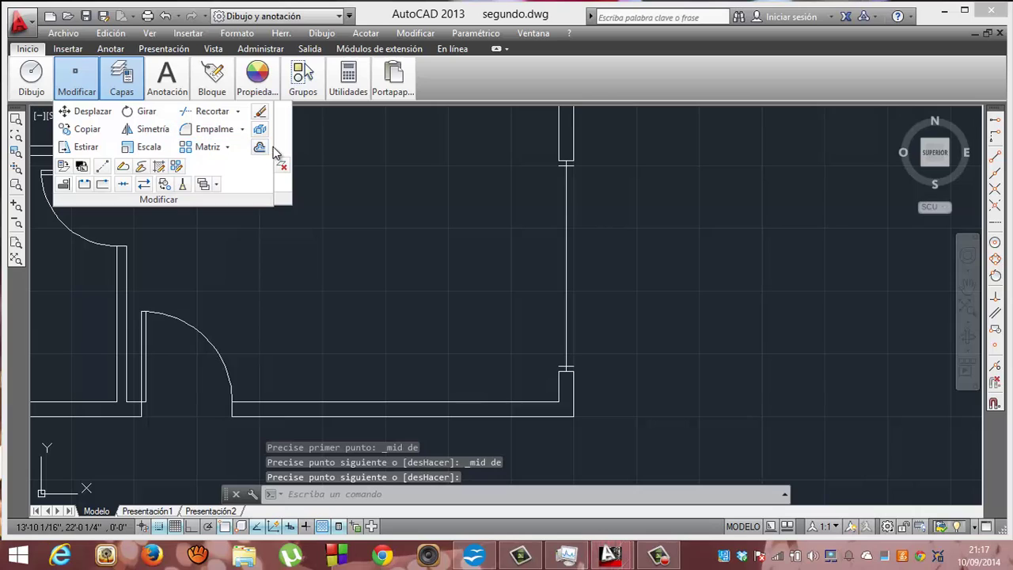
# Offset the window's centre line 1.5 to both sides to form the glazing lines
pyautogui.click(259, 147)
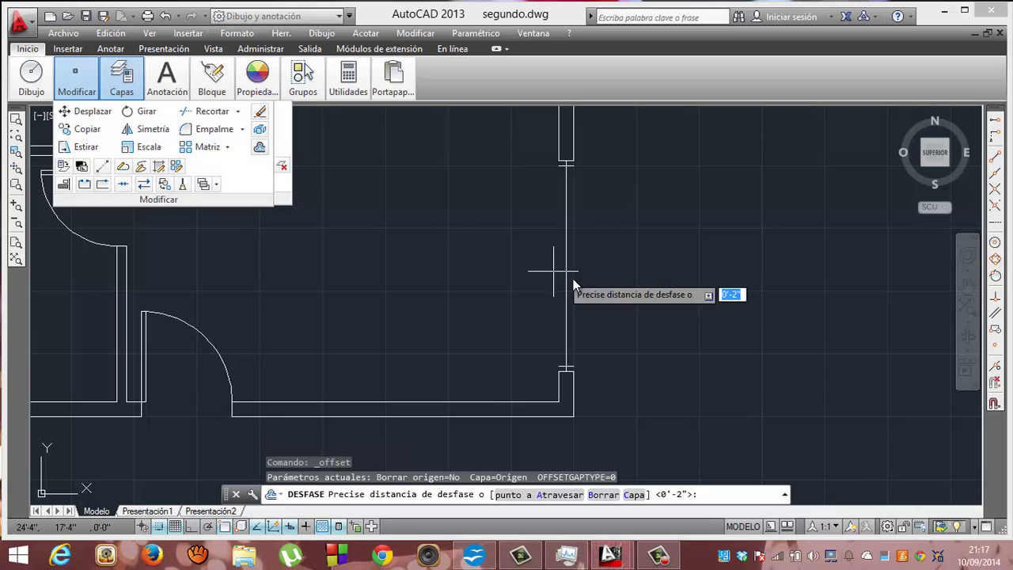
pyautogui.write('1')
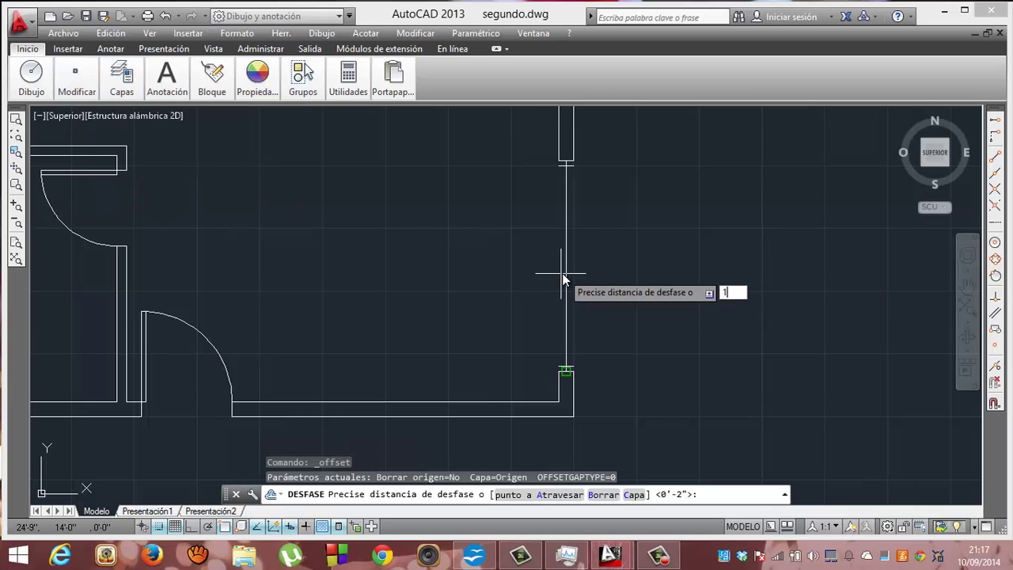
pyautogui.write('.5')
pyautogui.press('Return')
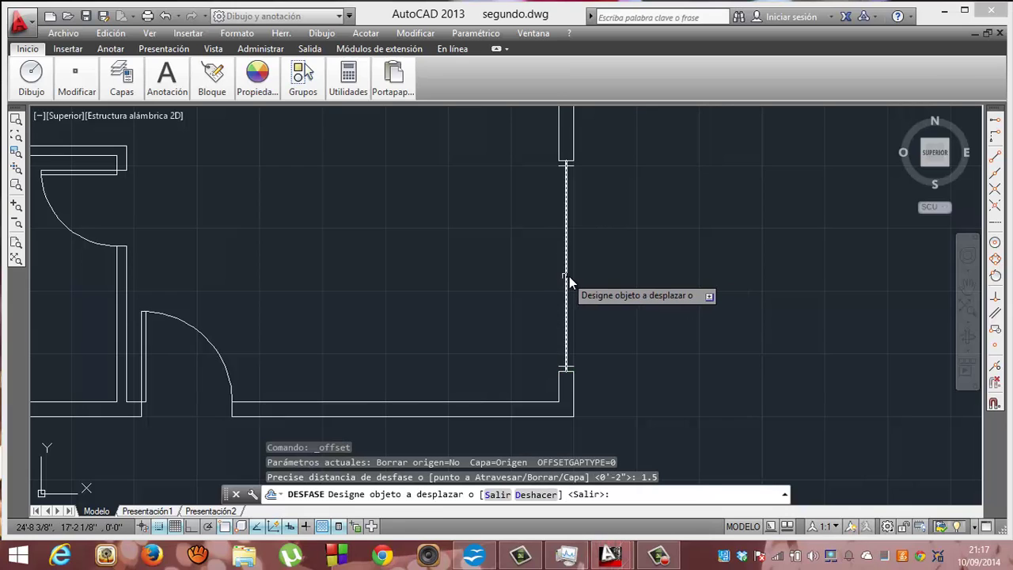
pyautogui.click(567, 277)
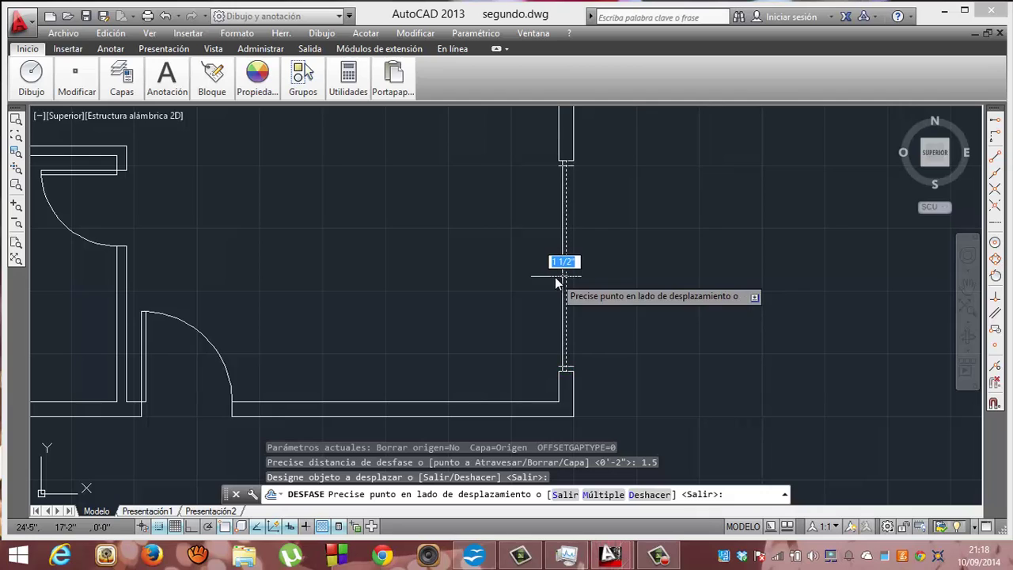
pyautogui.click(556, 278)
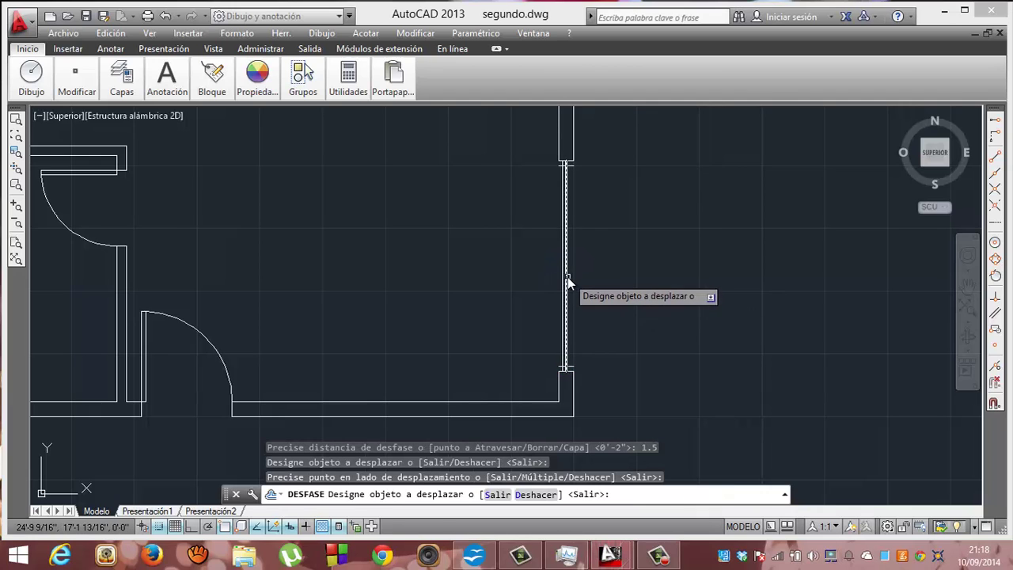
pyautogui.click(566, 277)
pyautogui.click(570, 277)
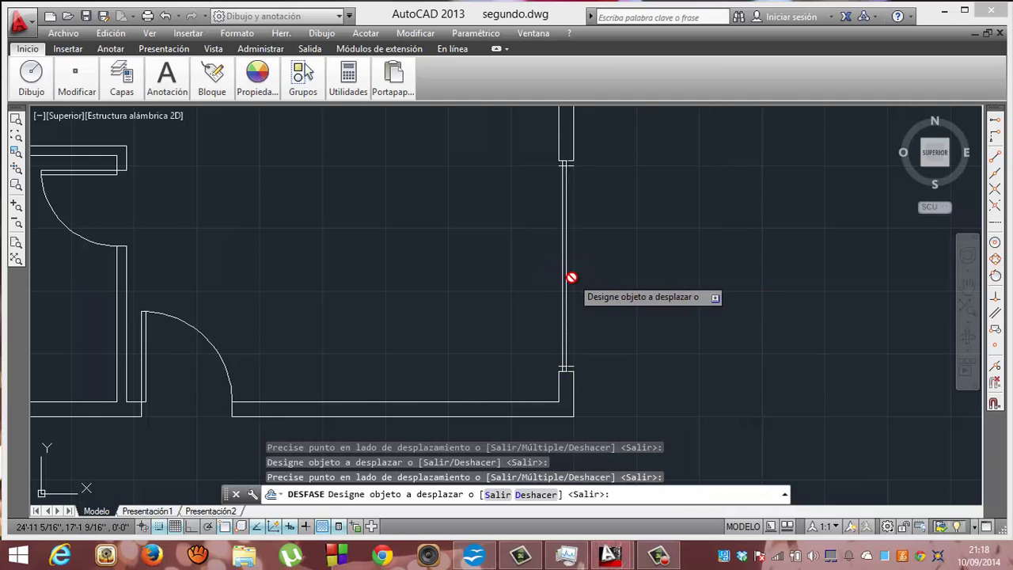
pyautogui.click(565, 282)
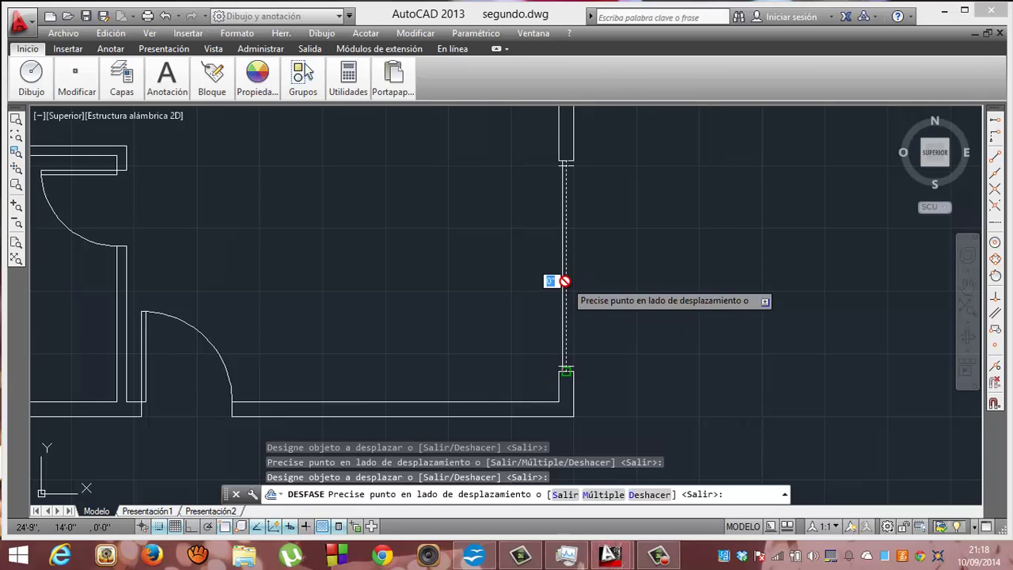
pyautogui.click(577, 283)
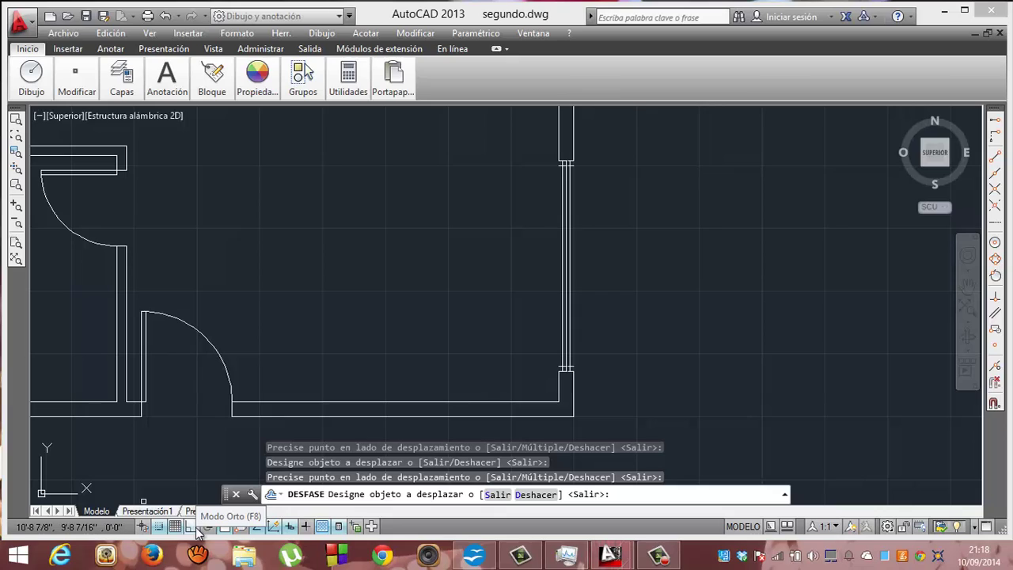
# Turn Ortho mode on and end the offset command
pyautogui.click(192, 528)
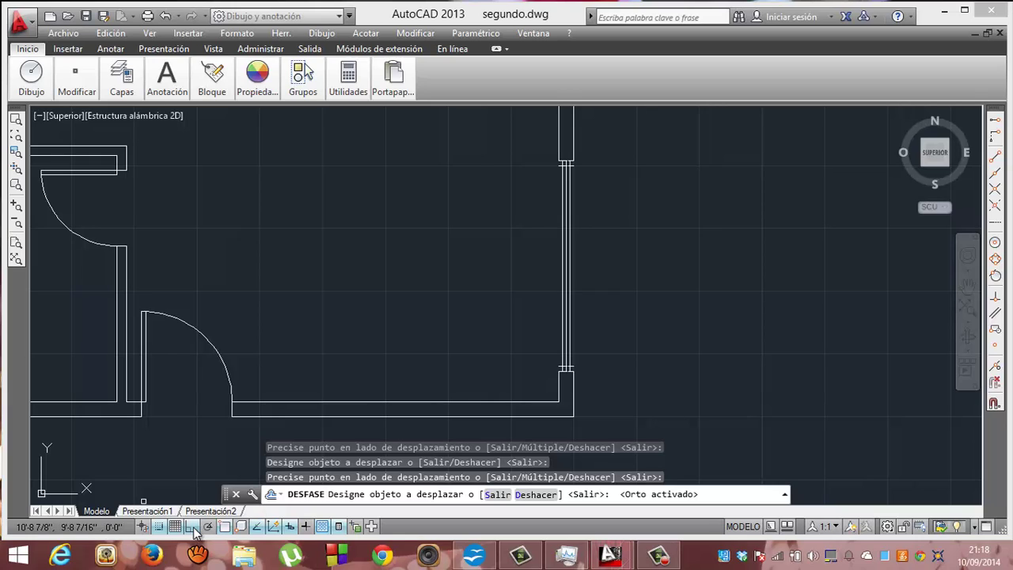
pyautogui.click(193, 529)
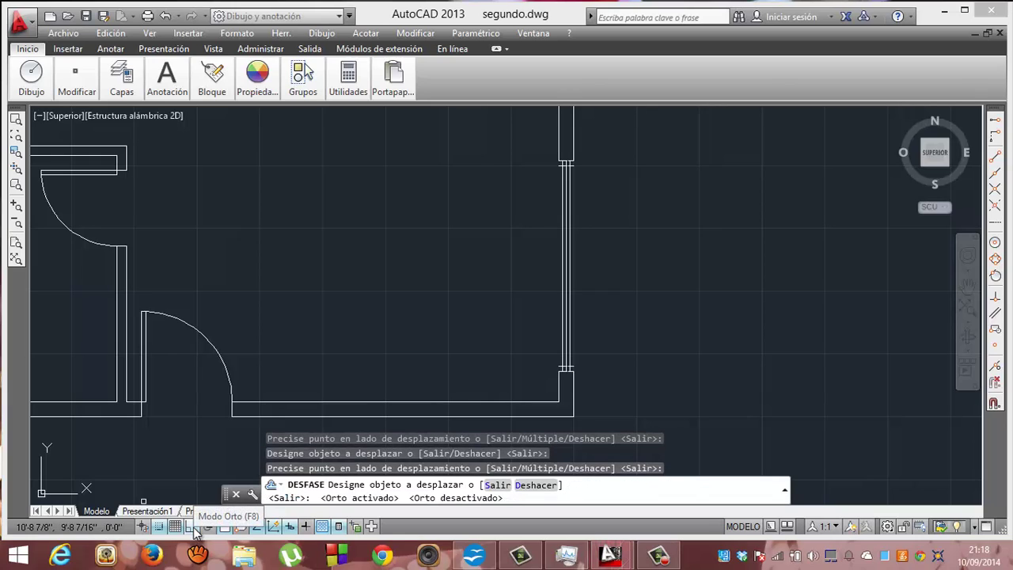
pyautogui.click(193, 528)
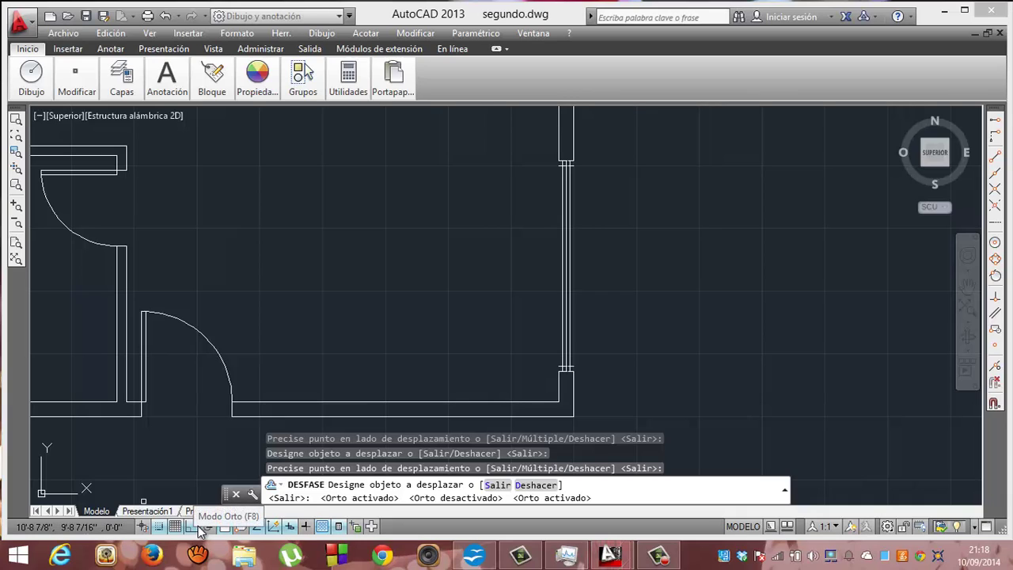
pyautogui.press('Escape')
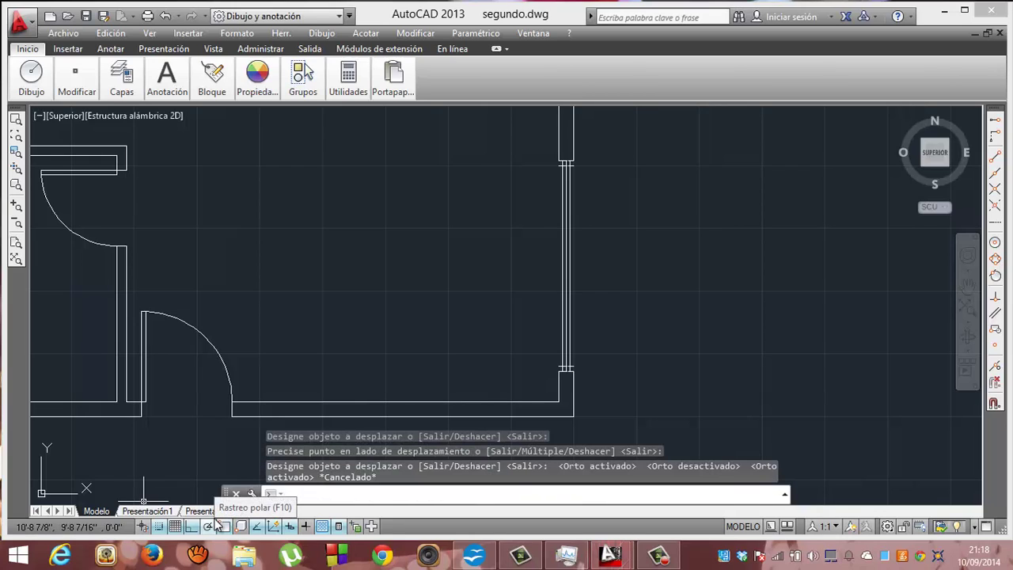
pyautogui.write('l')
pyautogui.press('Return')
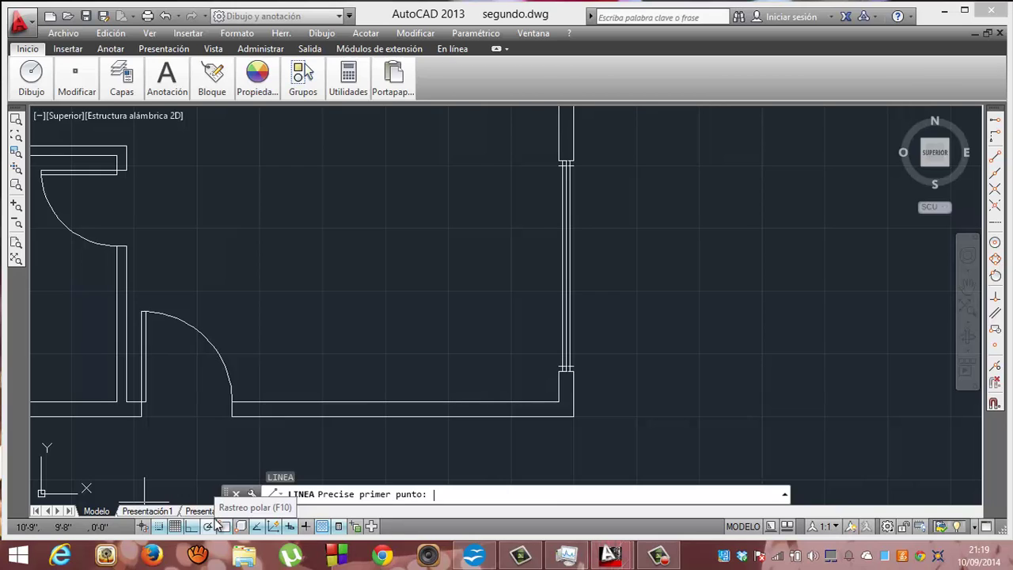
# Draw a horizontal line about 6'-11 1/2" right from the window wall's midpoint
pyautogui.click(995, 175)
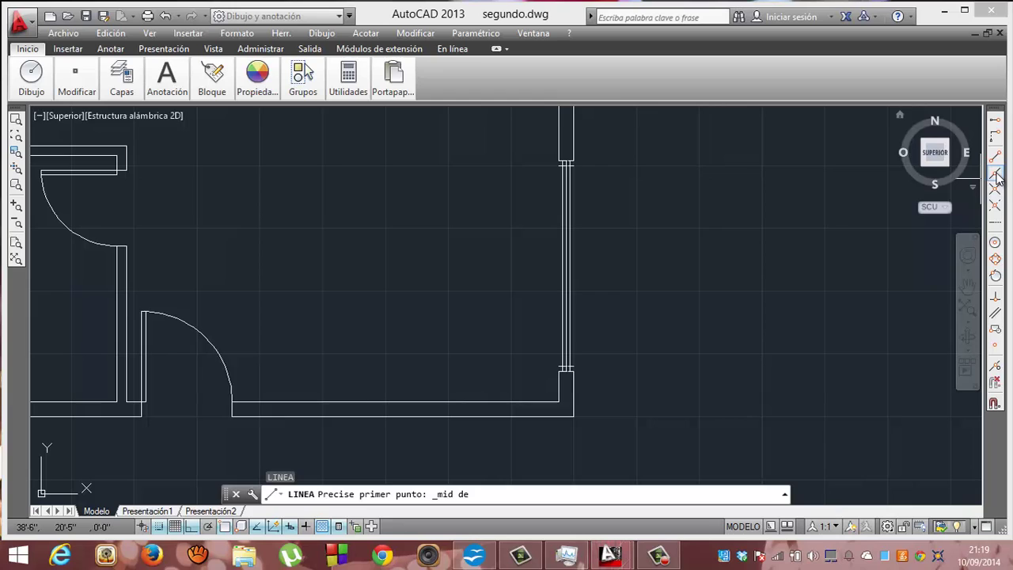
pyautogui.click(564, 273)
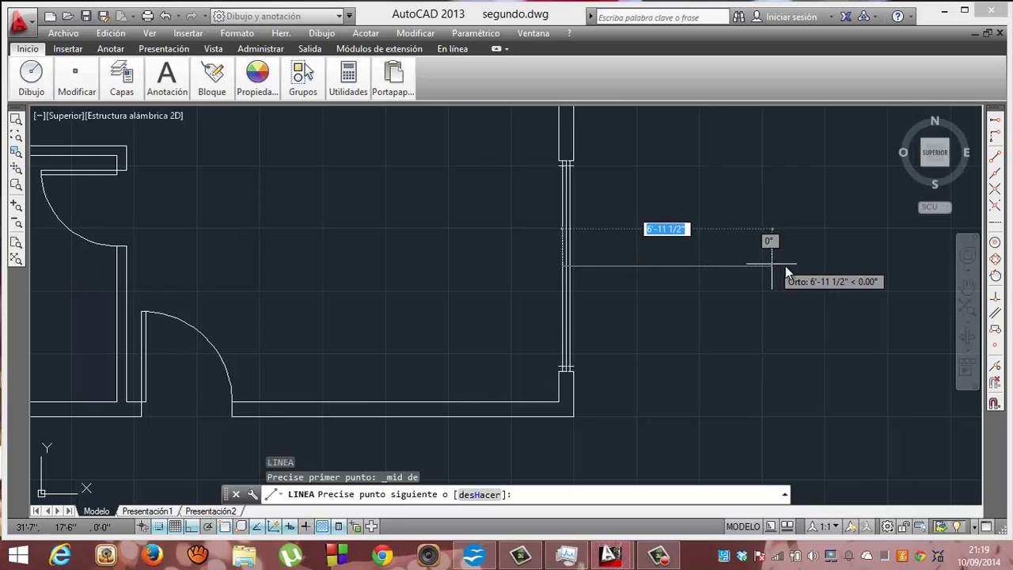
pyautogui.click(797, 268)
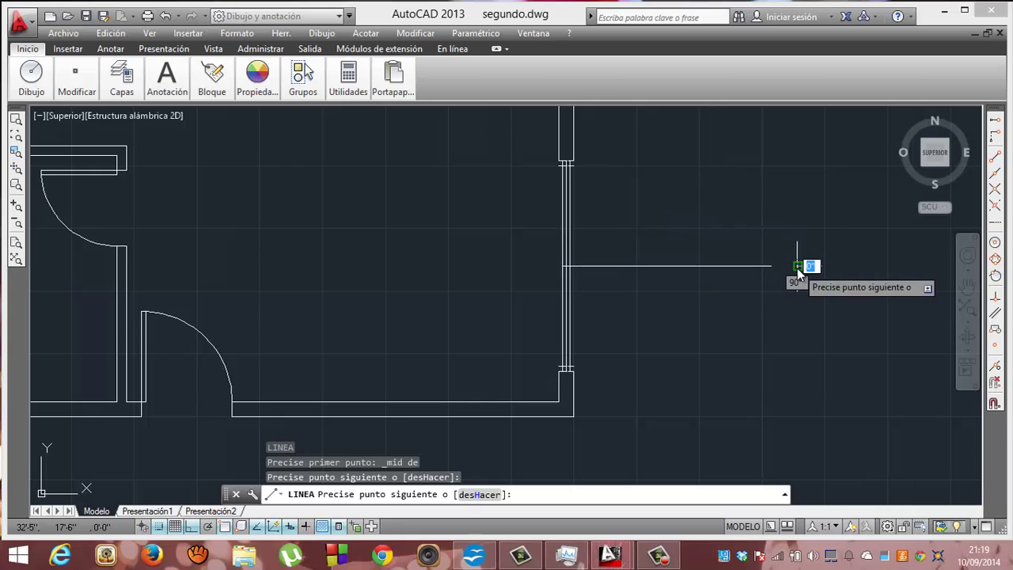
pyautogui.press('Return')
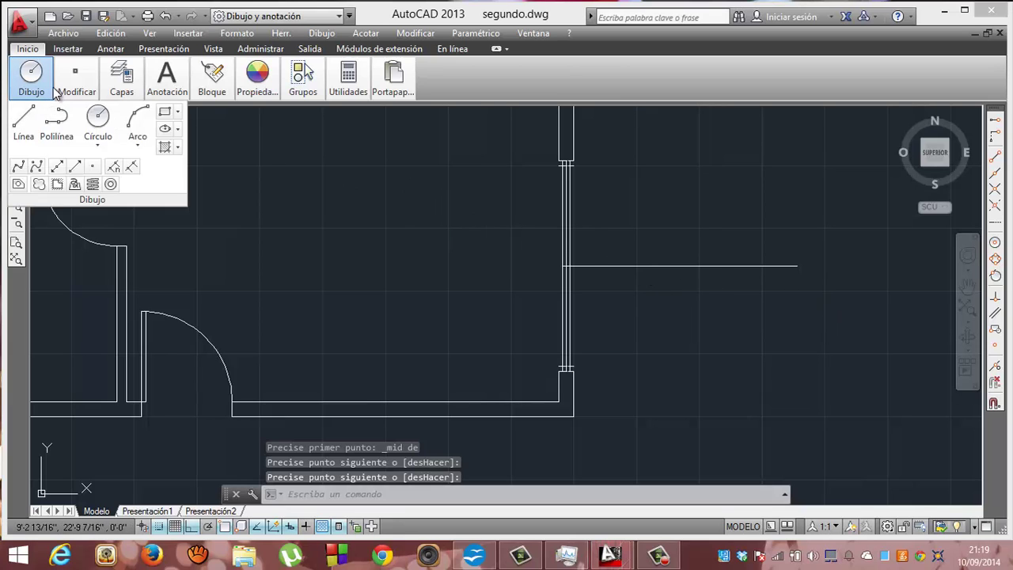
pyautogui.moveTo(76, 81)
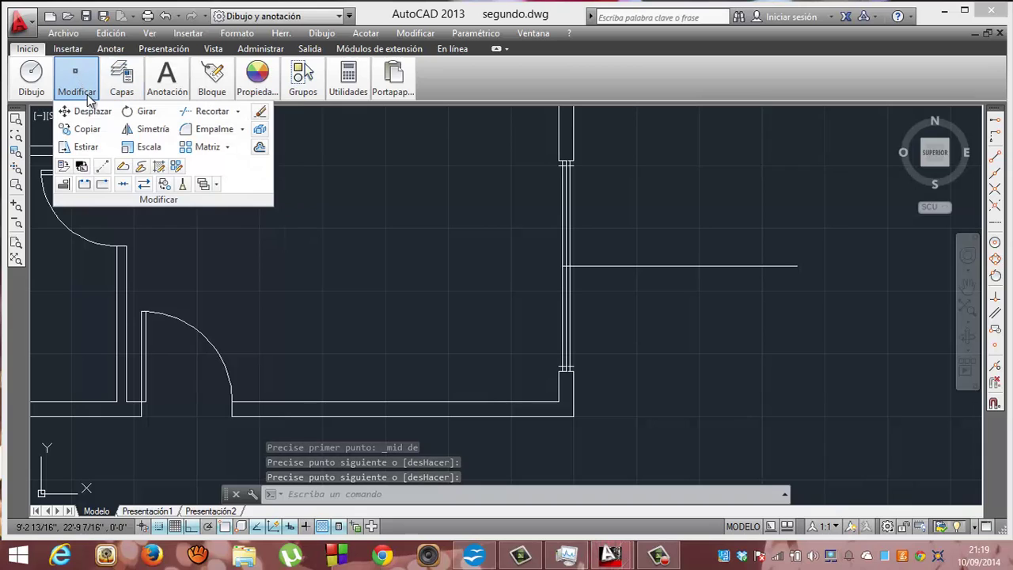
# Offset the horizontal line 1 above and 1 below to form the partition wall
pyautogui.click(262, 146)
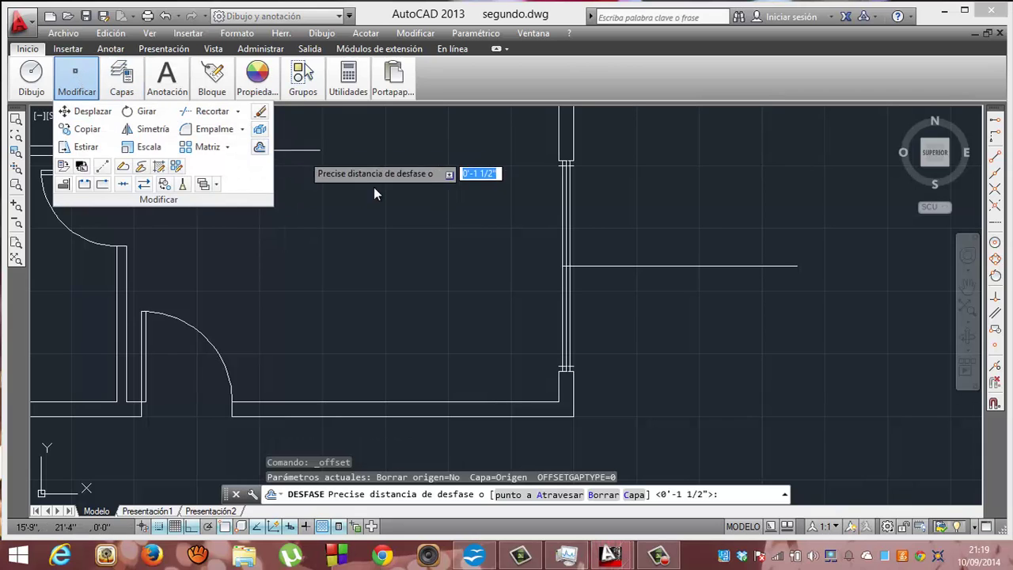
pyautogui.write('1')
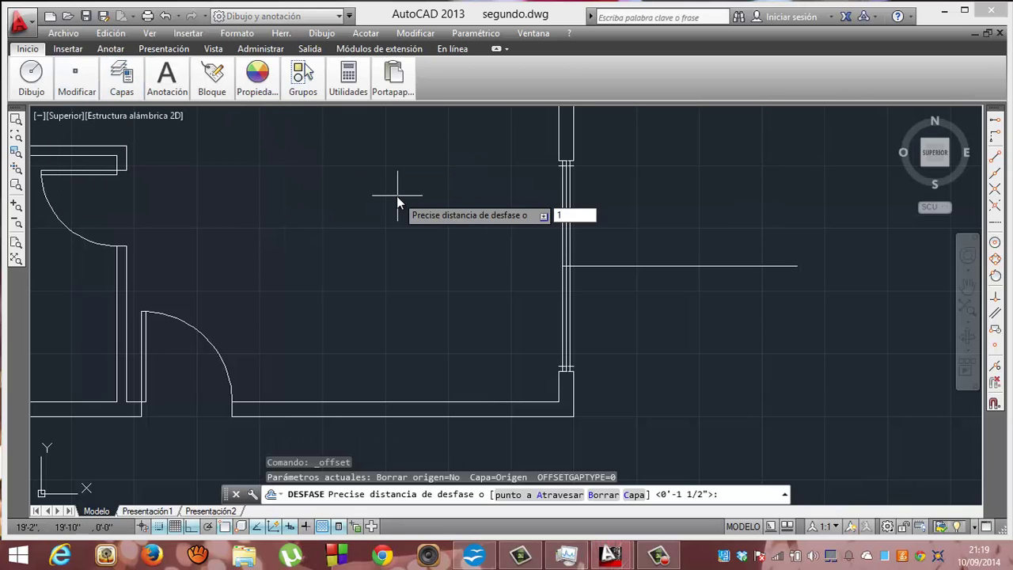
pyautogui.press('Return')
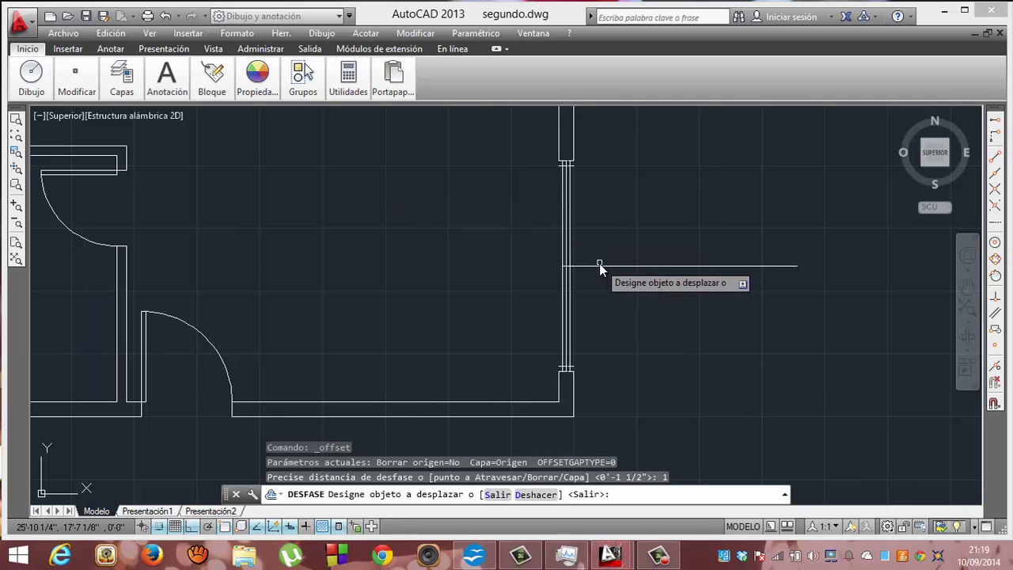
pyautogui.click(599, 266)
pyautogui.click(600, 259)
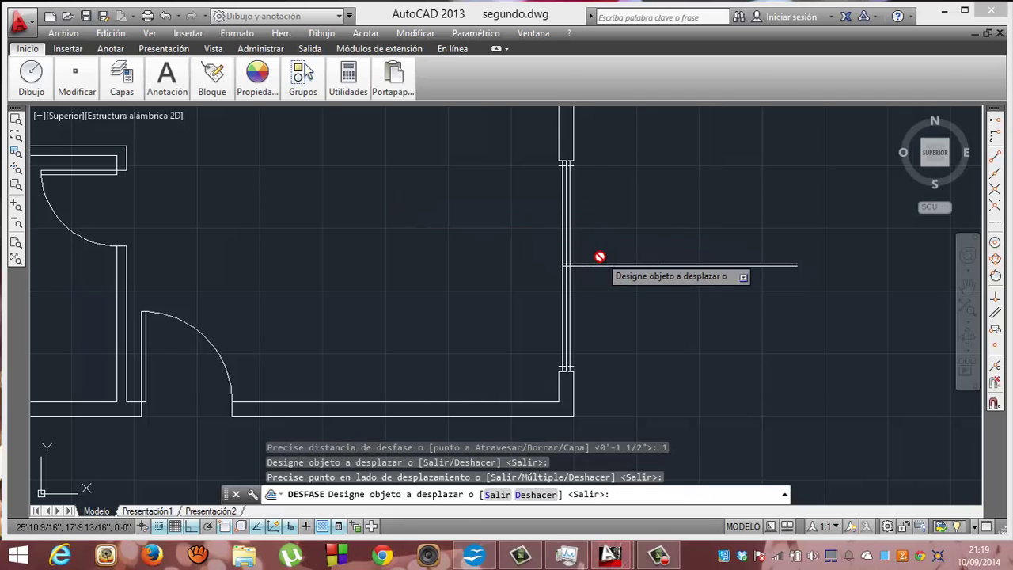
pyautogui.click(602, 267)
pyautogui.click(601, 274)
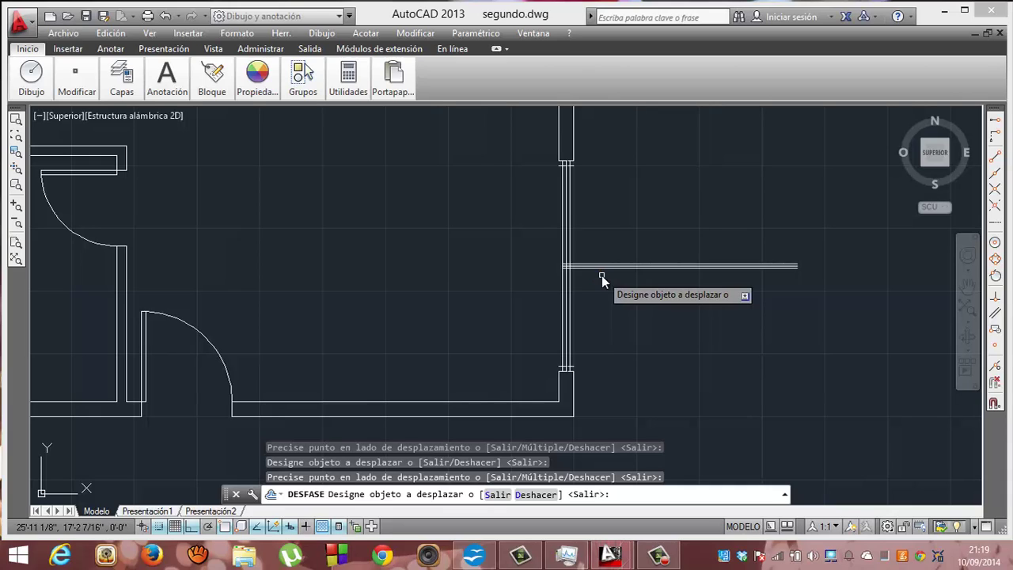
pyautogui.write('rr')
pyautogui.press('Return')
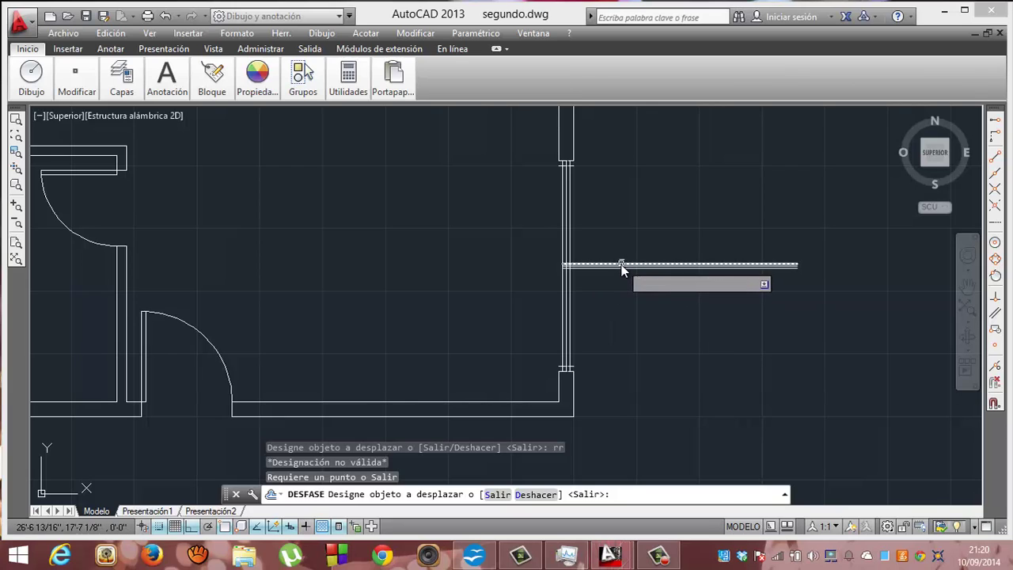
pyautogui.click(620, 264)
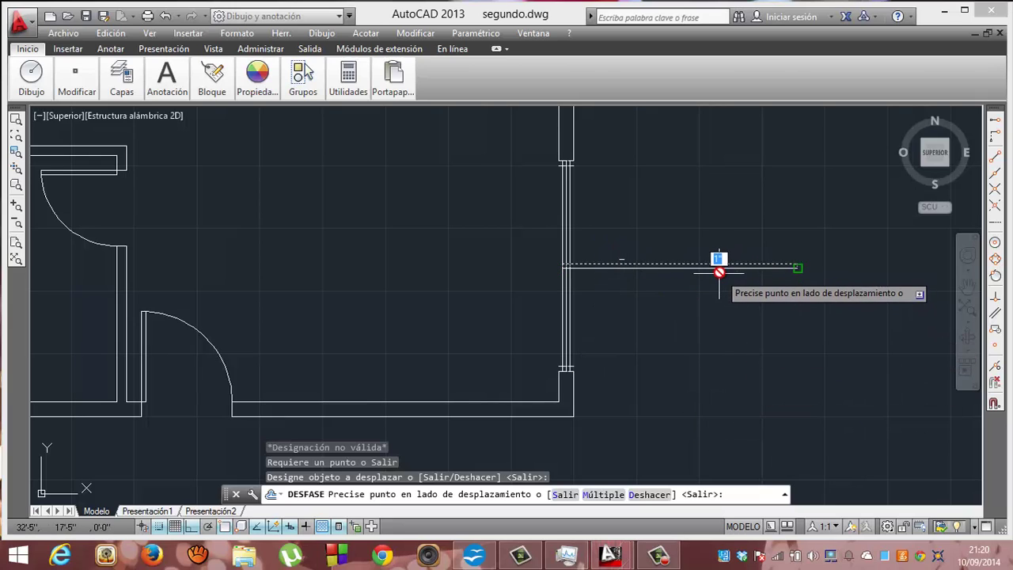
pyautogui.press('Escape')
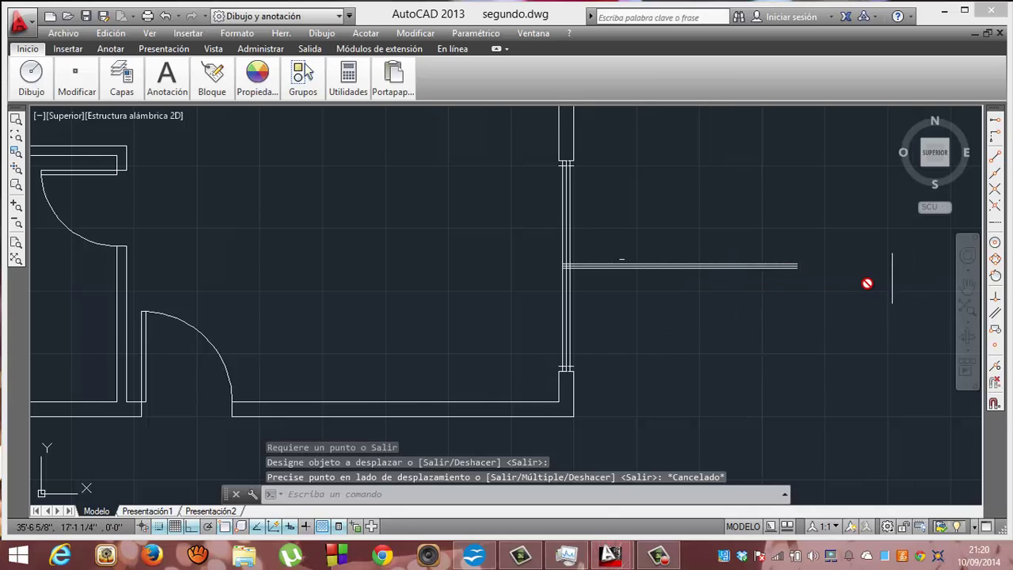
# Zoom out and try a dynamic zoom on the floor plan, then cancel it
pyautogui.click(966, 309)
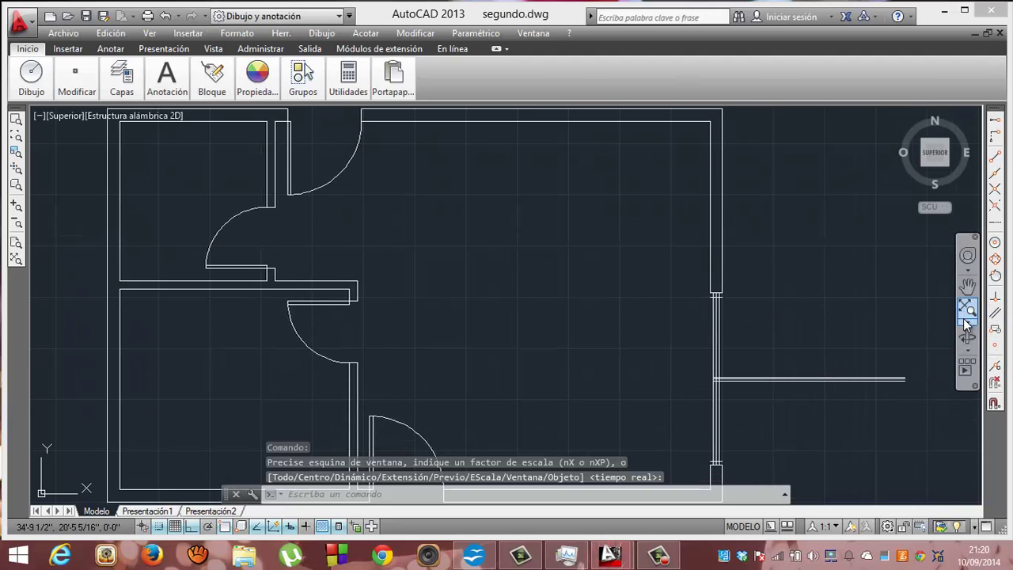
pyautogui.click(966, 323)
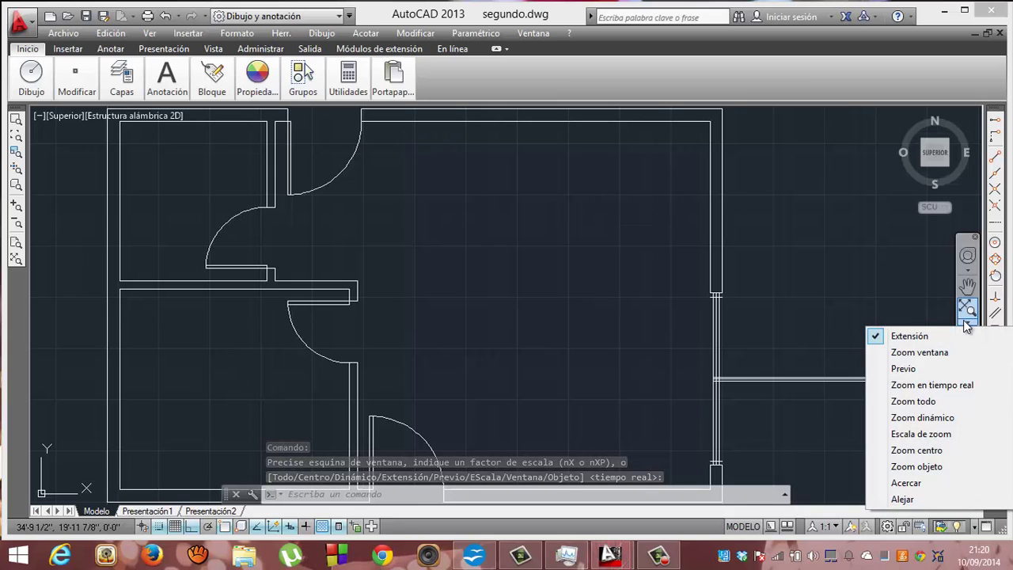
pyautogui.click(918, 417)
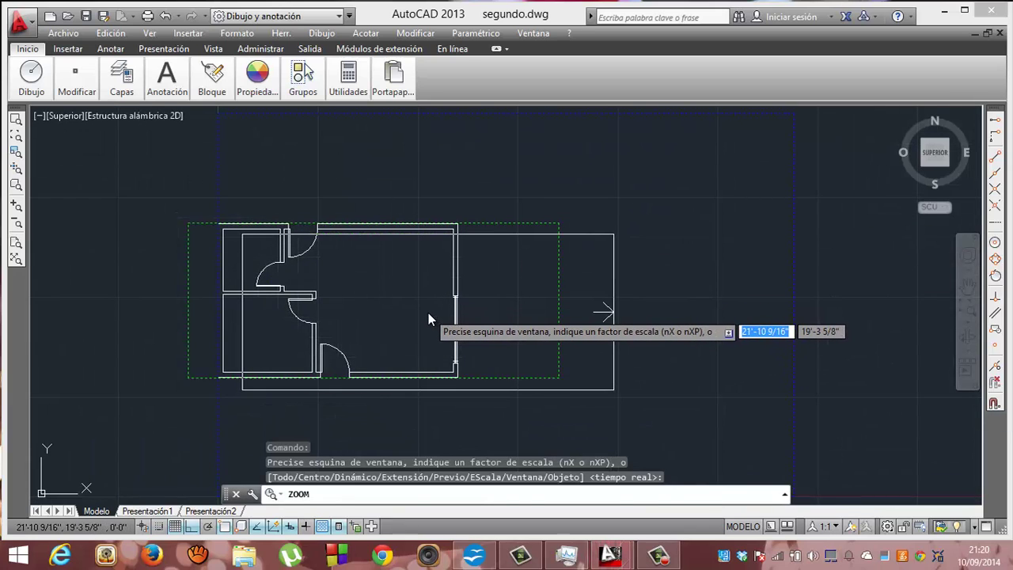
pyautogui.click(403, 295)
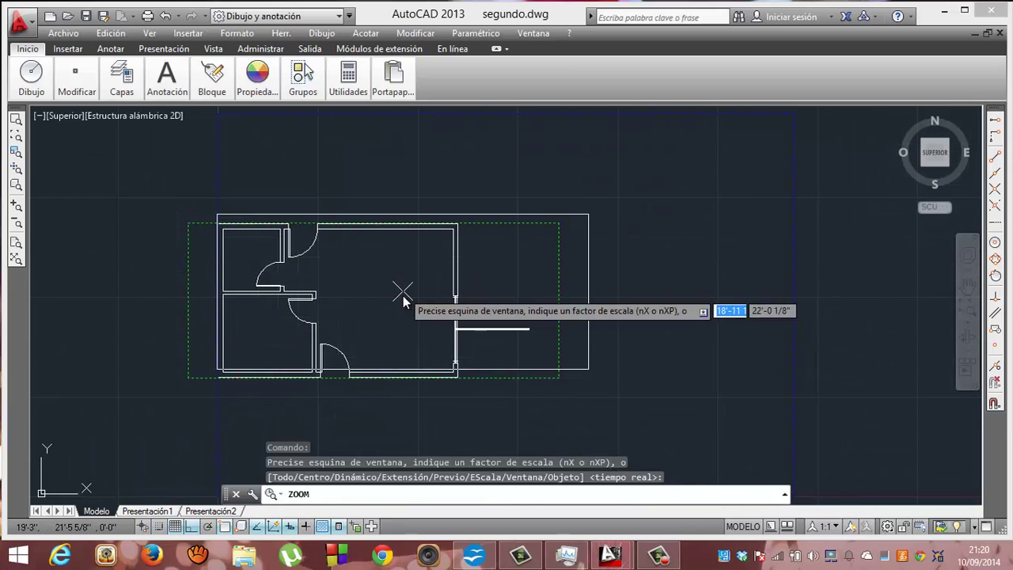
pyautogui.click(16, 136)
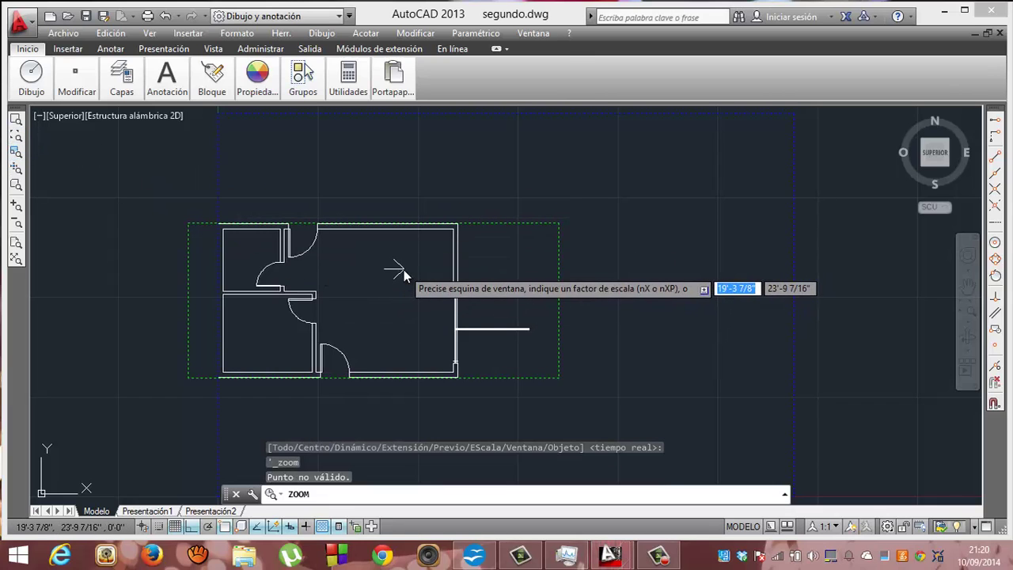
pyautogui.click(403, 296)
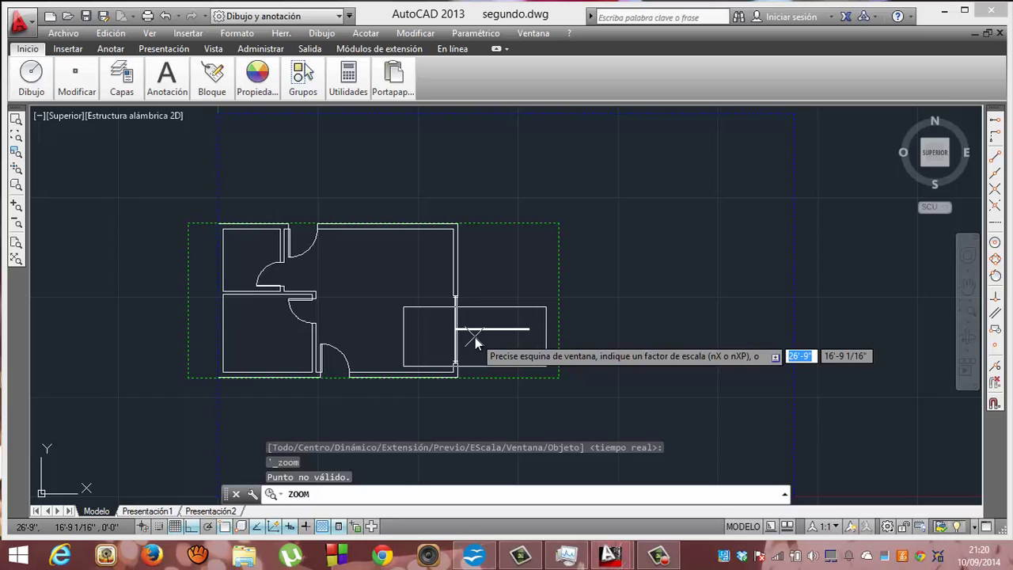
pyautogui.click(36, 195)
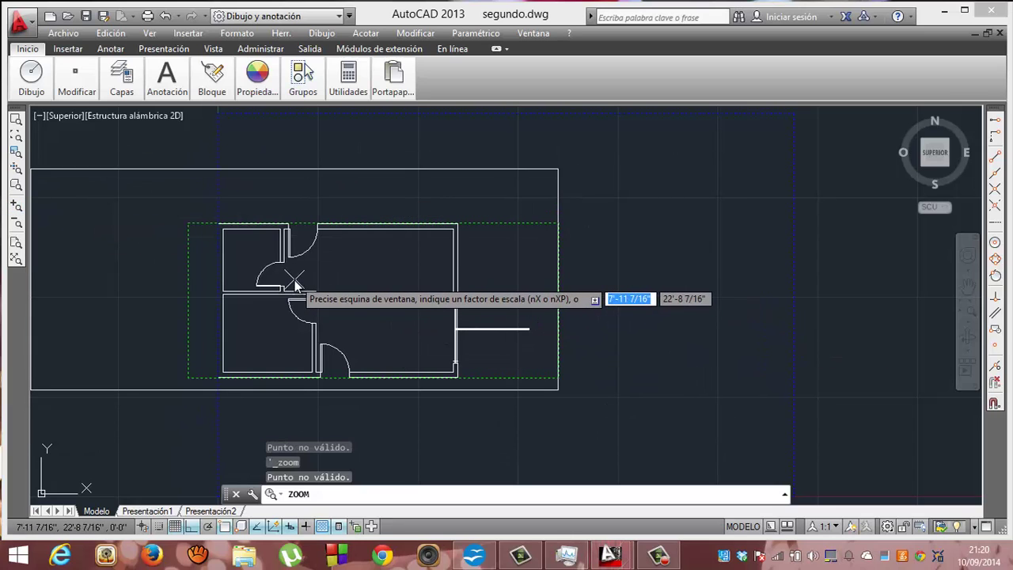
pyautogui.press('Return')
pyautogui.press('Escape')
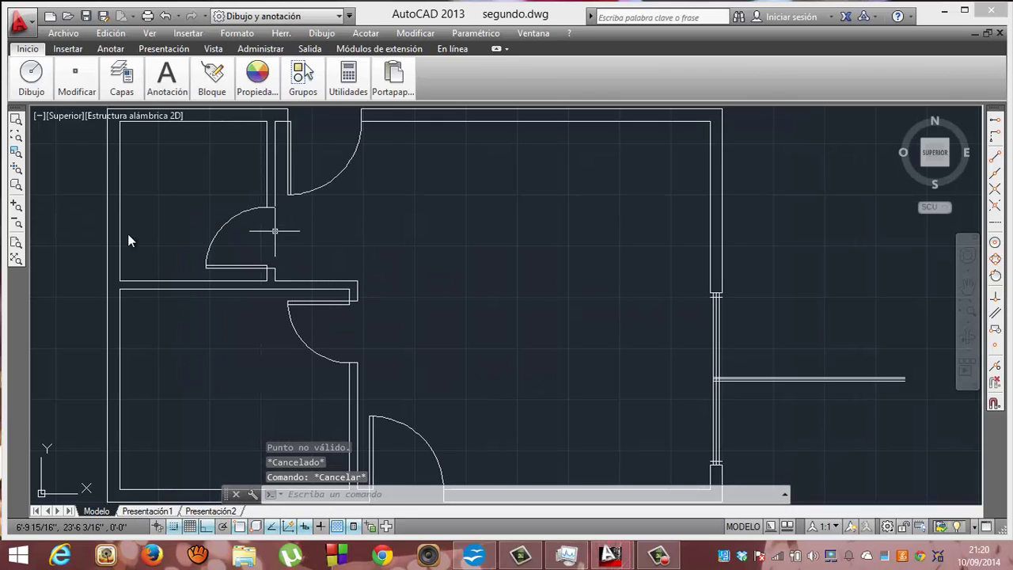
# Zoom in 2x and pan to the partition and window wall junction
pyautogui.click(15, 206)
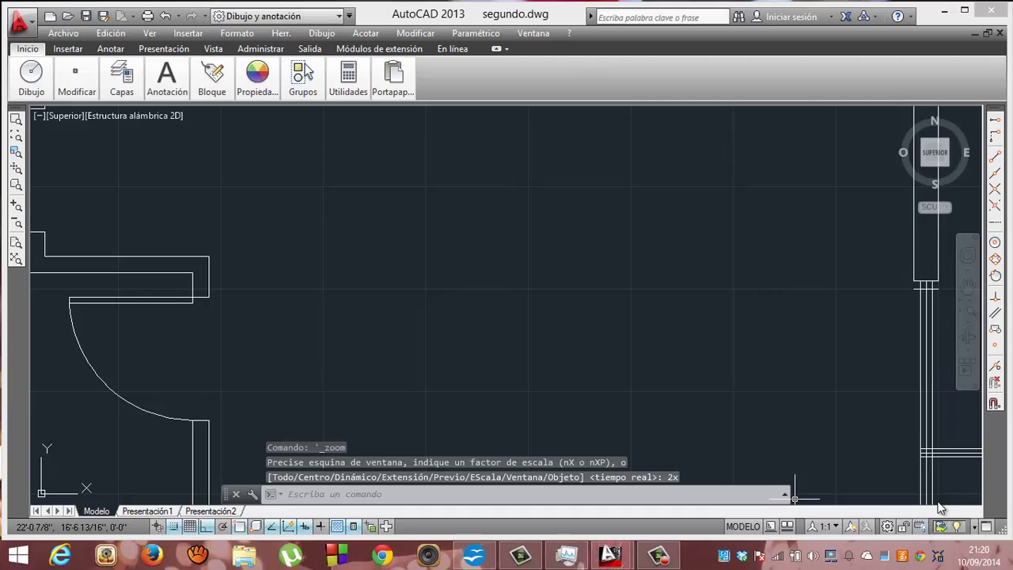
pyautogui.click(967, 287)
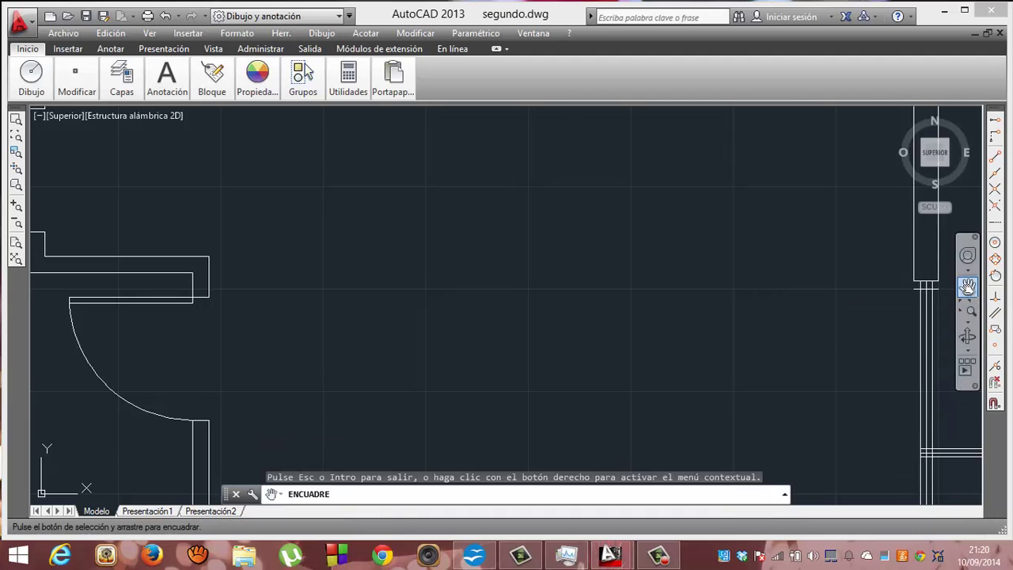
pyautogui.moveTo(860, 356)
pyautogui.mouseDown()
pyautogui.moveTo(650, 197)
pyautogui.moveTo(599, 209)
pyautogui.moveTo(559, 188)
pyautogui.moveTo(459, 196)
pyautogui.mouseUp()
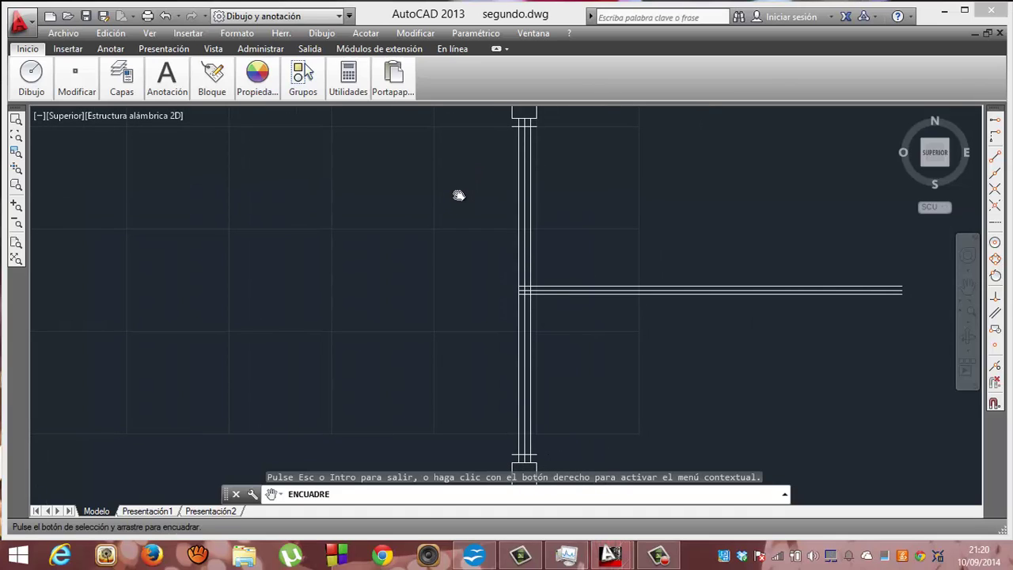
pyautogui.press('Escape')
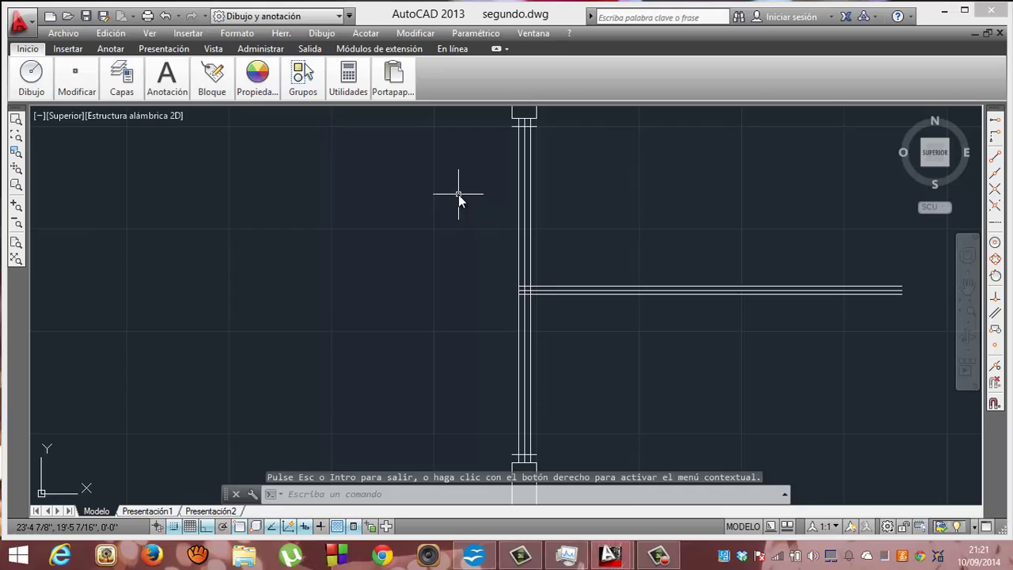
# Trim the inner wall line below the partition, using both partition lines as cutting edges
pyautogui.write('m')
pyautogui.press('Return')
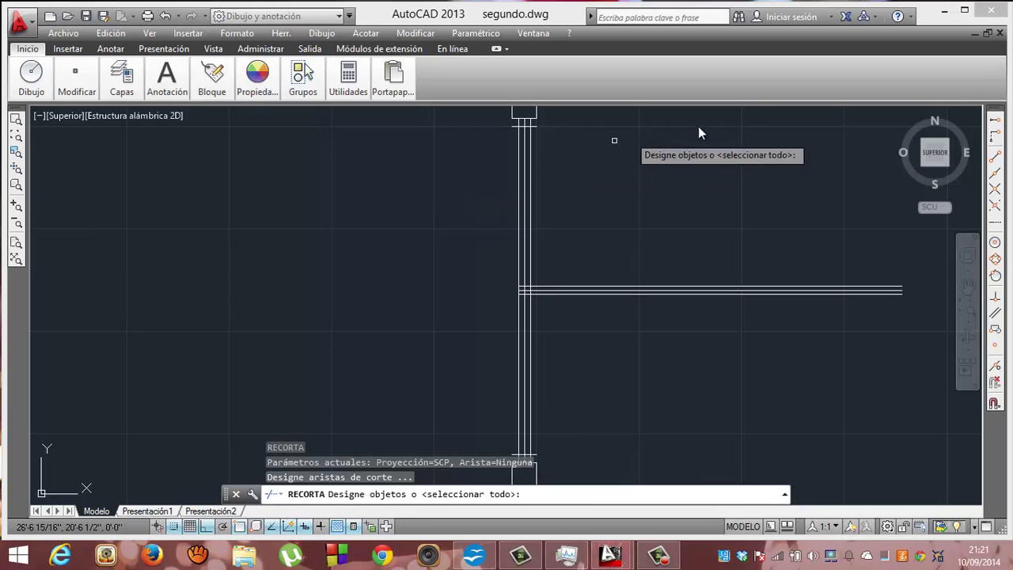
pyautogui.click(680, 292)
pyautogui.click(680, 294)
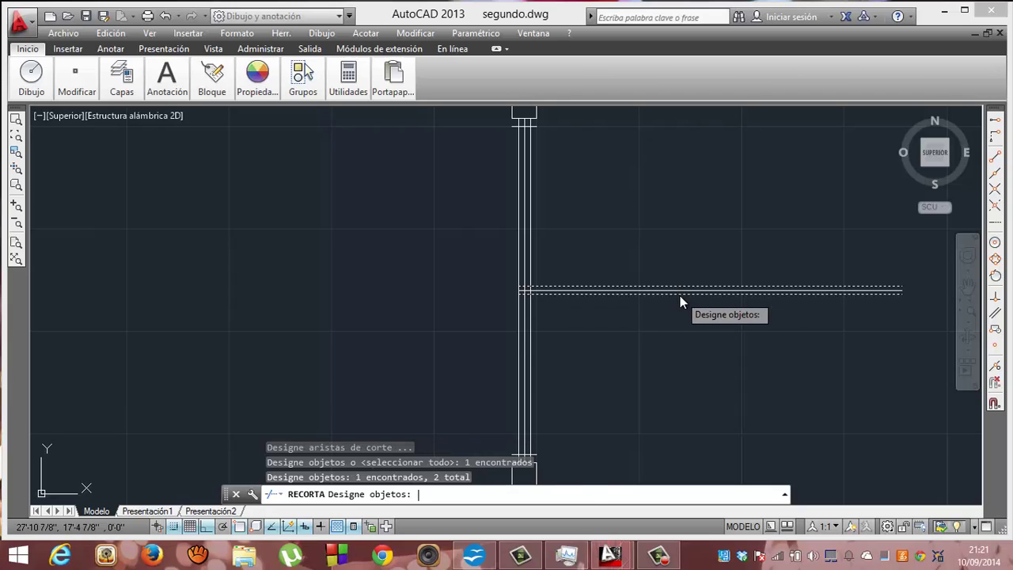
pyautogui.press('Return')
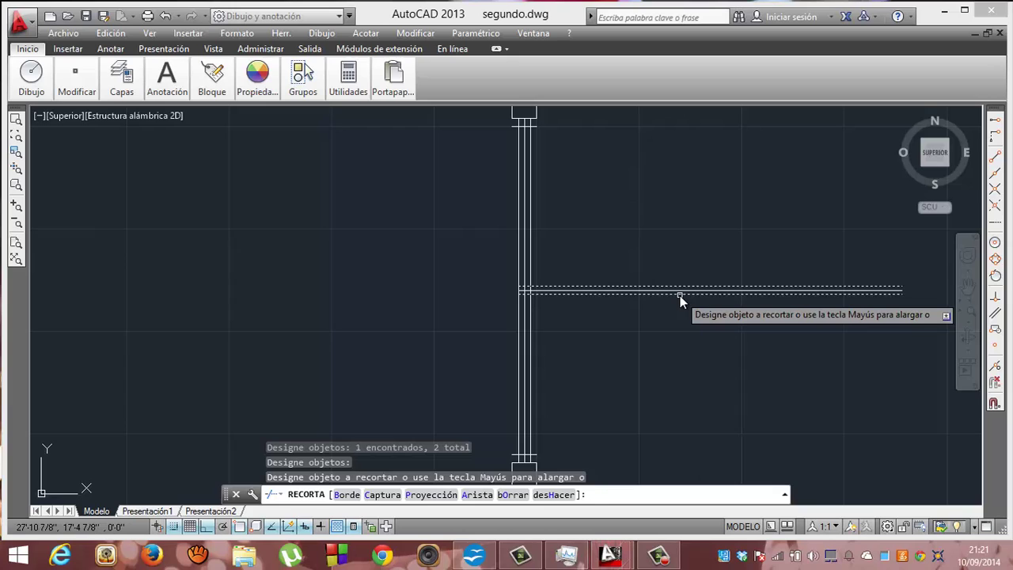
pyautogui.click(531, 240)
pyautogui.click(516, 305)
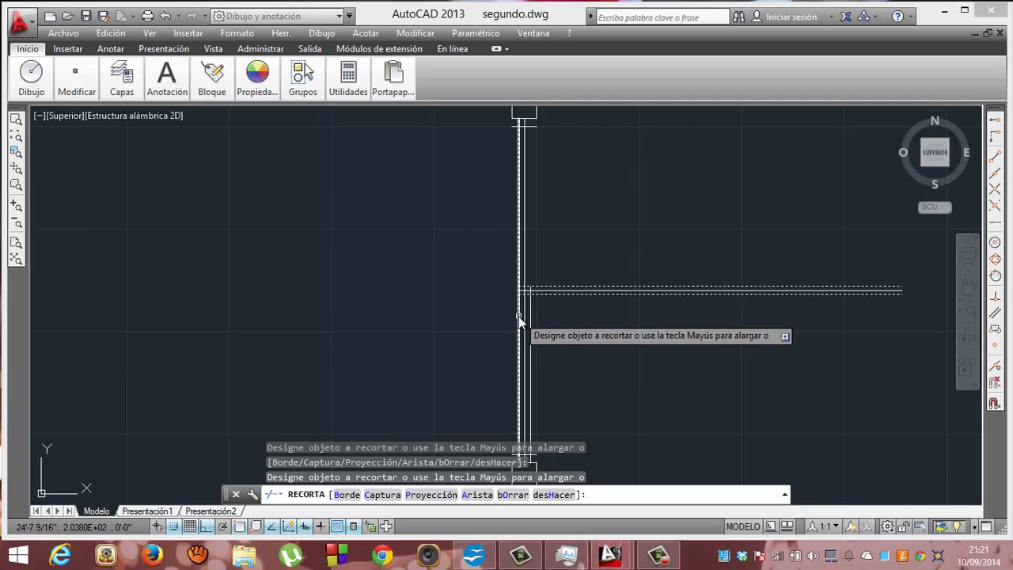
pyautogui.click(518, 316)
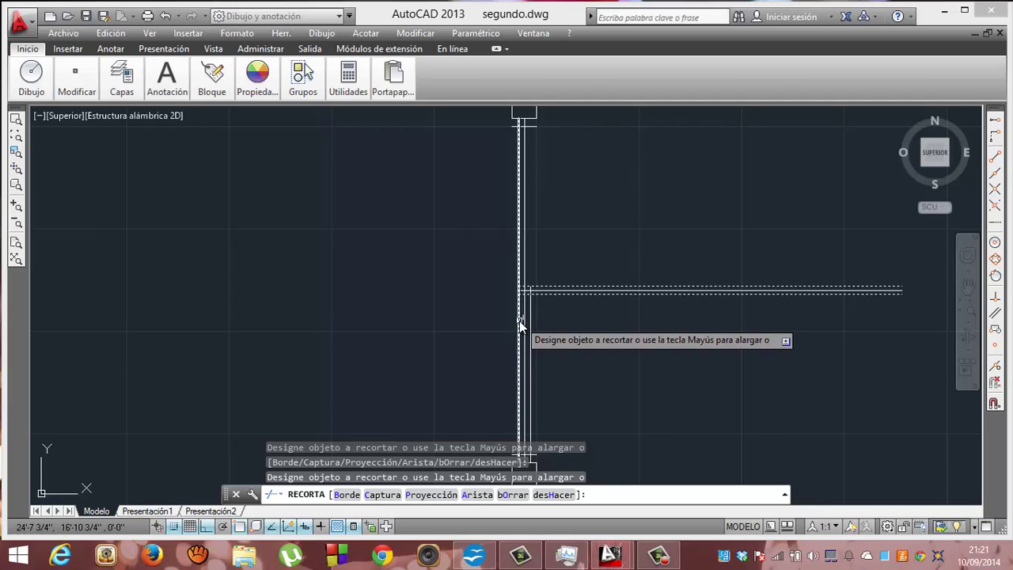
pyautogui.click(519, 321)
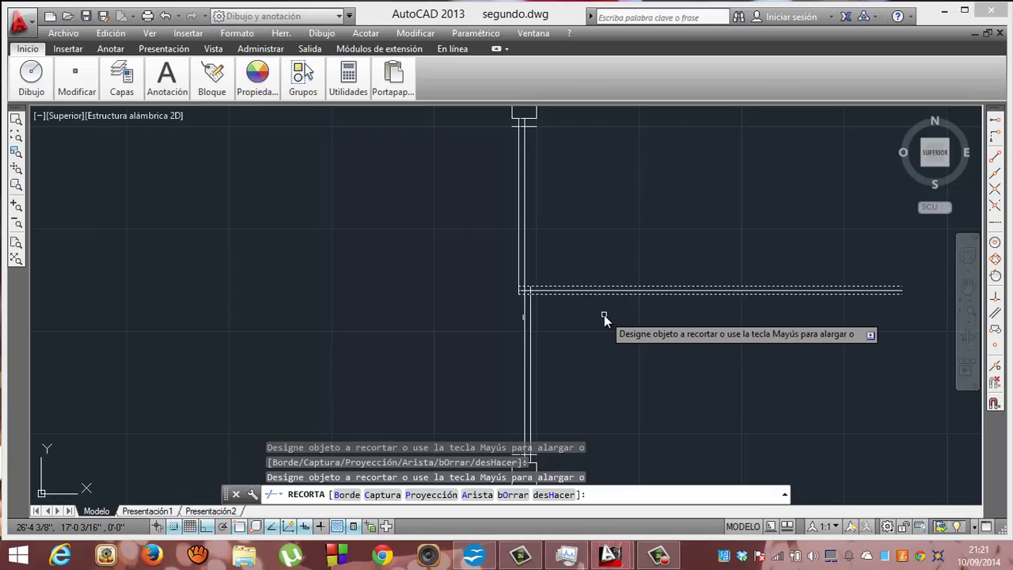
# Trim the partition's horizontal lines across the wall with a crossing window, using all edges
pyautogui.press('Return')
pyautogui.press('Return')
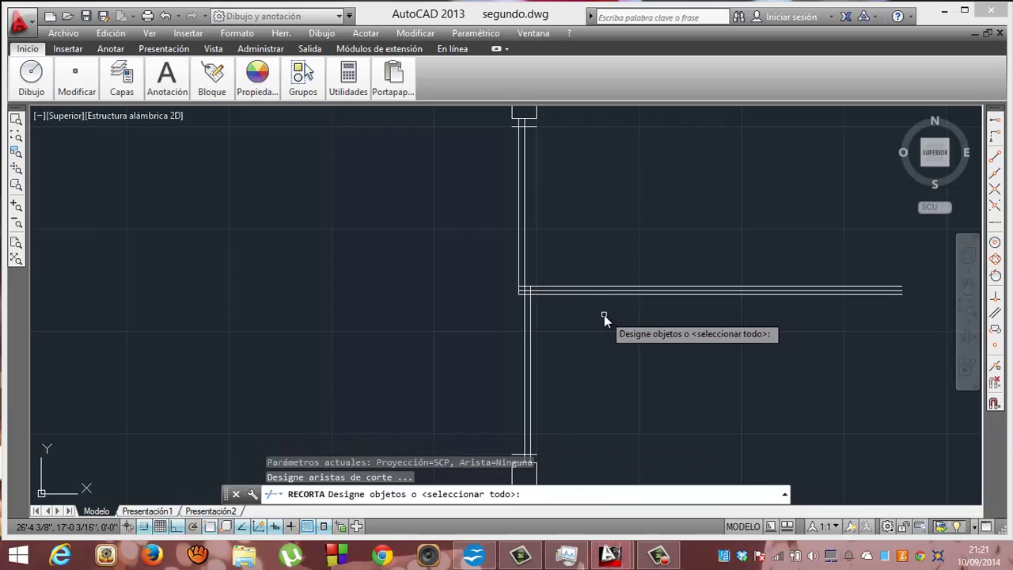
pyautogui.press('Return')
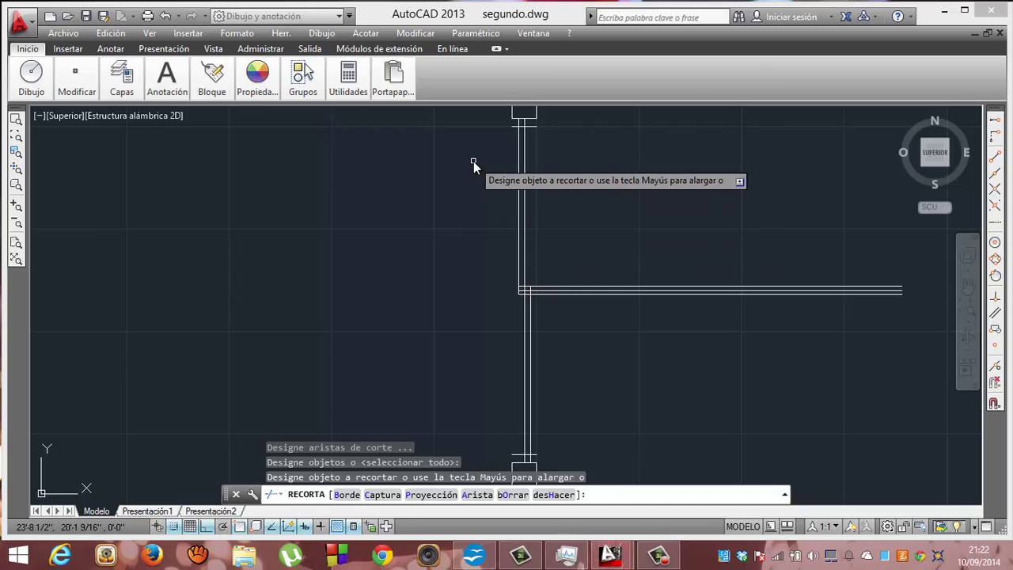
pyautogui.click(488, 110)
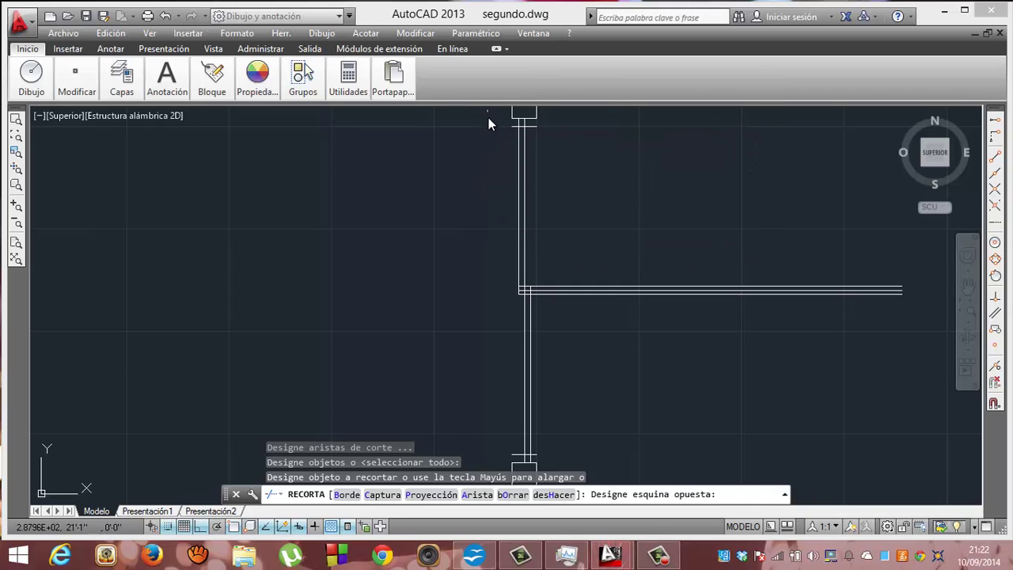
pyautogui.click(579, 474)
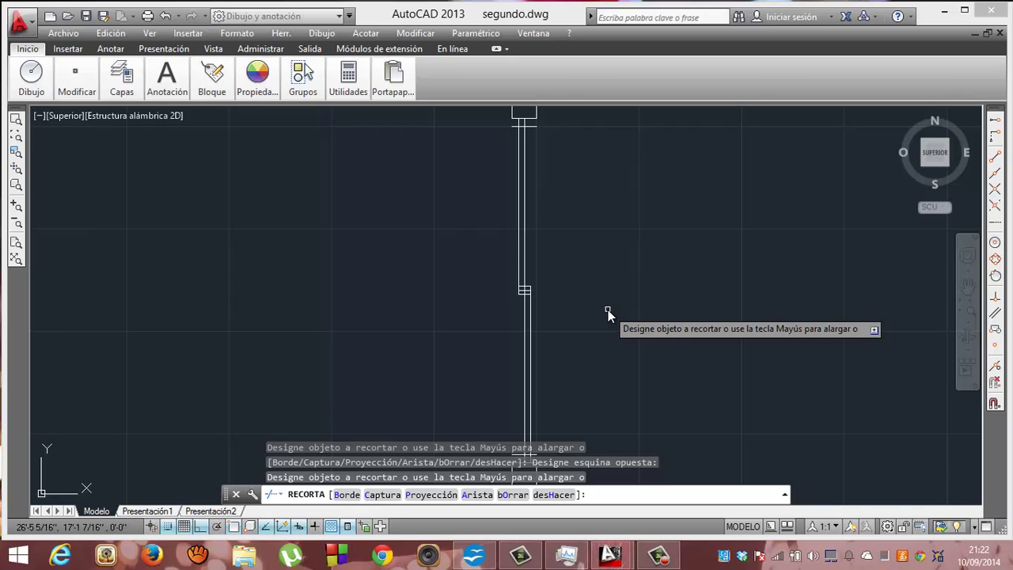
pyautogui.press('Escape')
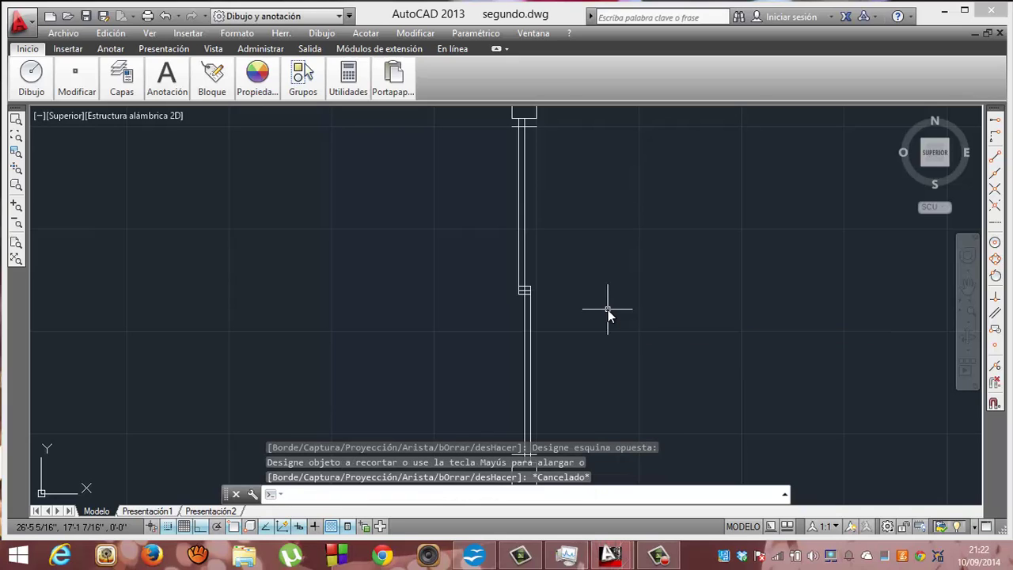
# Trim the wall lines between the window blocks, using the wall and blocks as cutting edges
pyautogui.write('r')
pyautogui.press('Return')
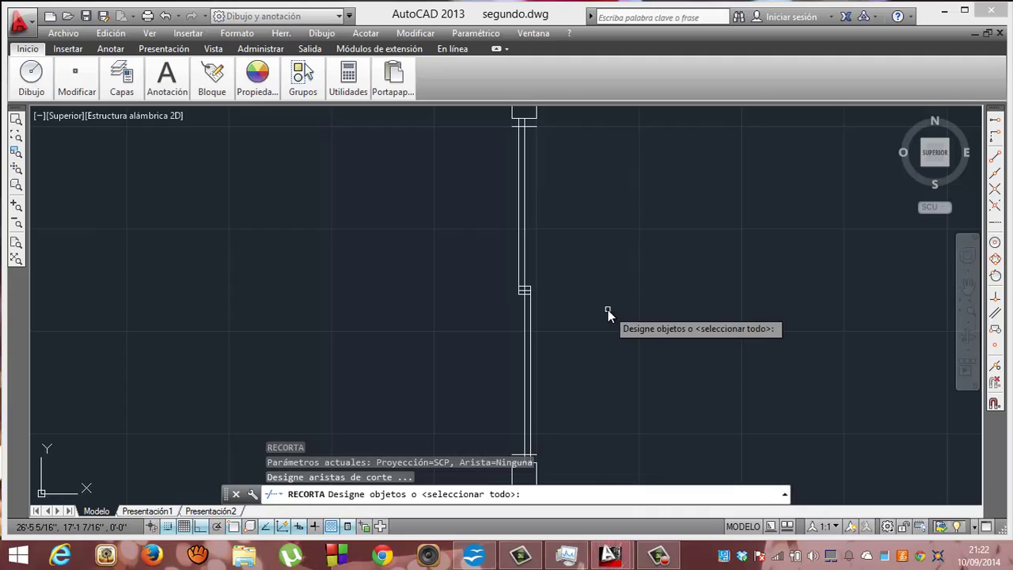
pyautogui.click(495, 110)
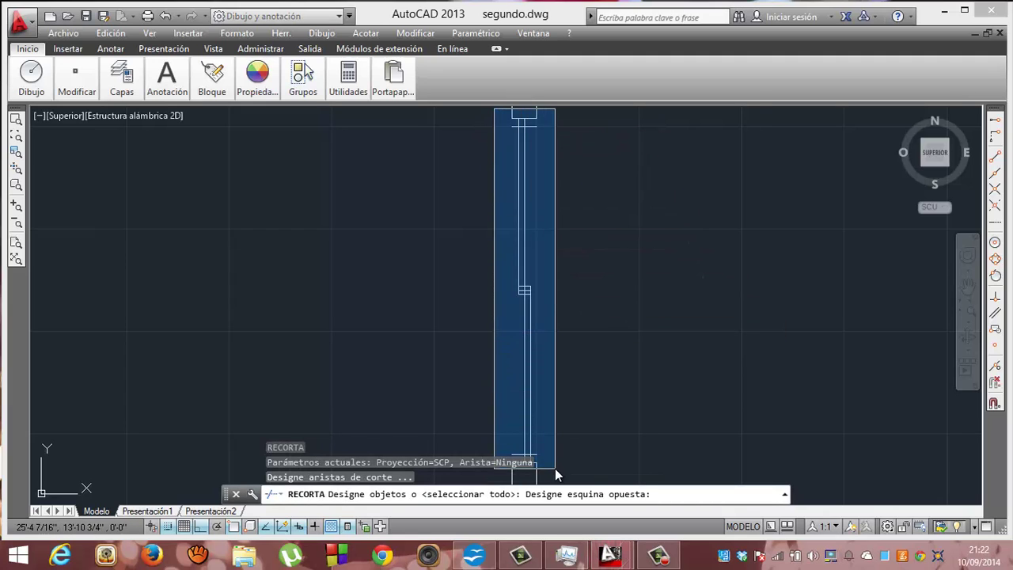
pyautogui.click(555, 475)
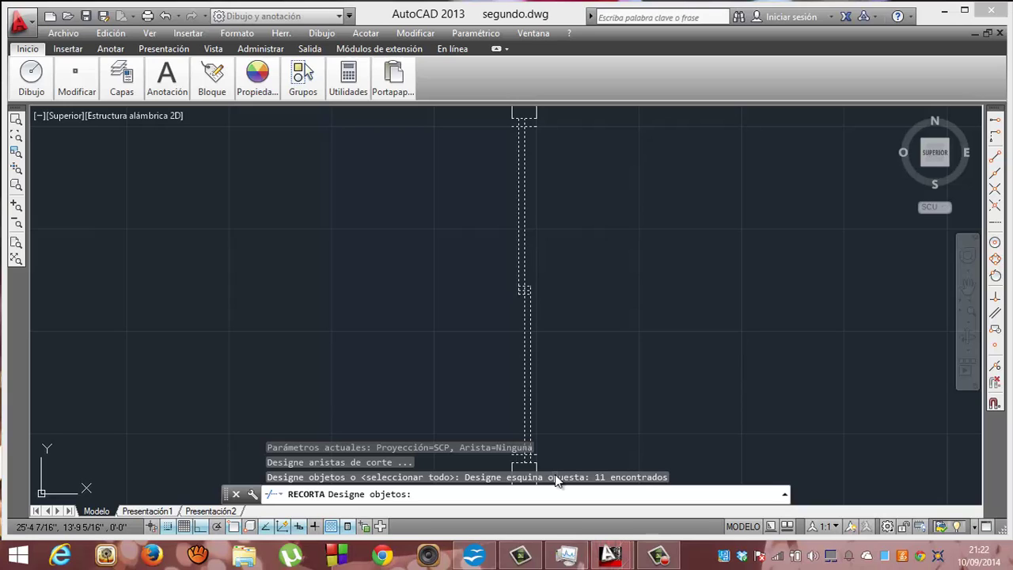
pyautogui.press('Return')
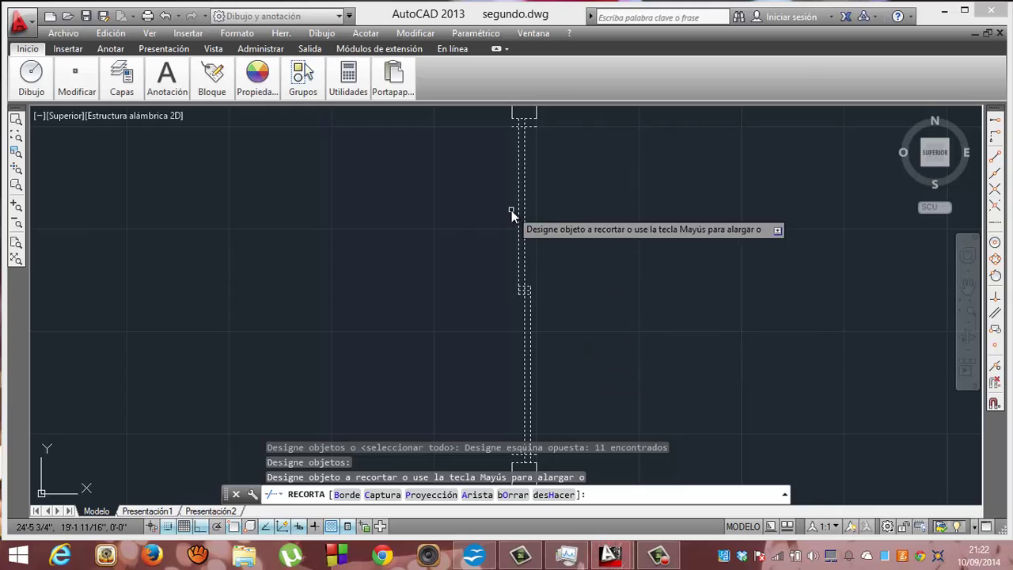
pyautogui.click(518, 128)
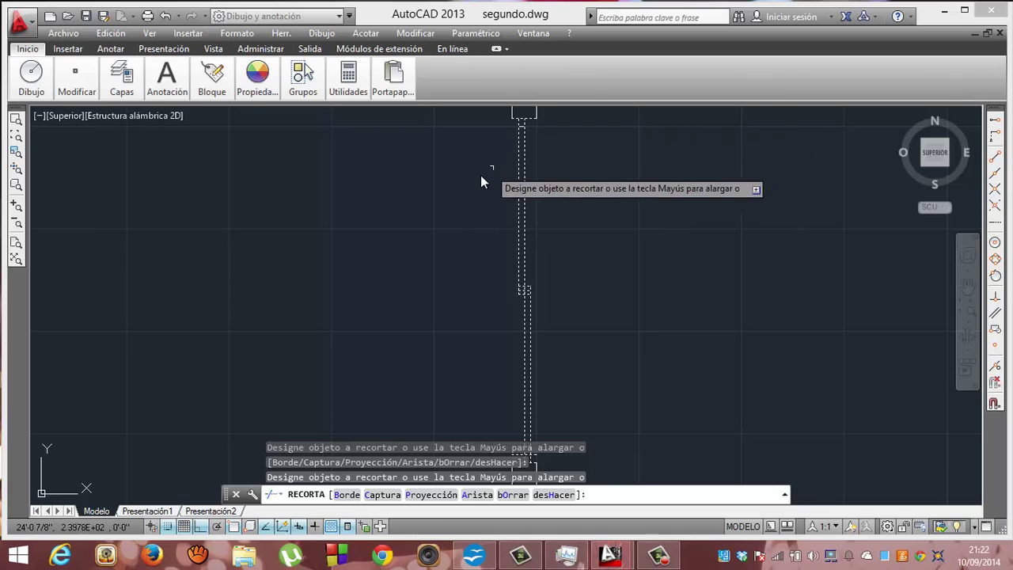
pyautogui.click(519, 198)
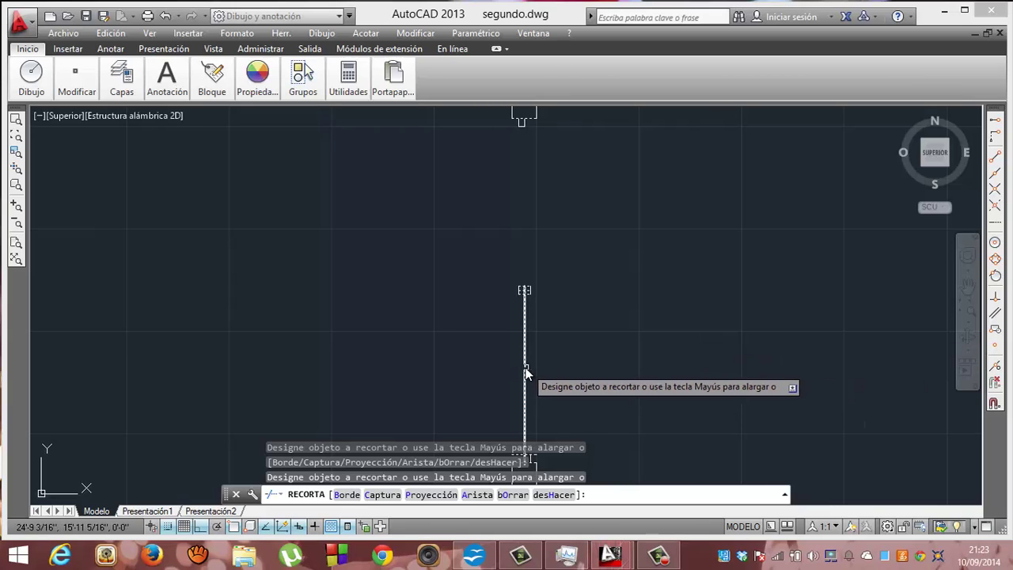
pyautogui.click(525, 369)
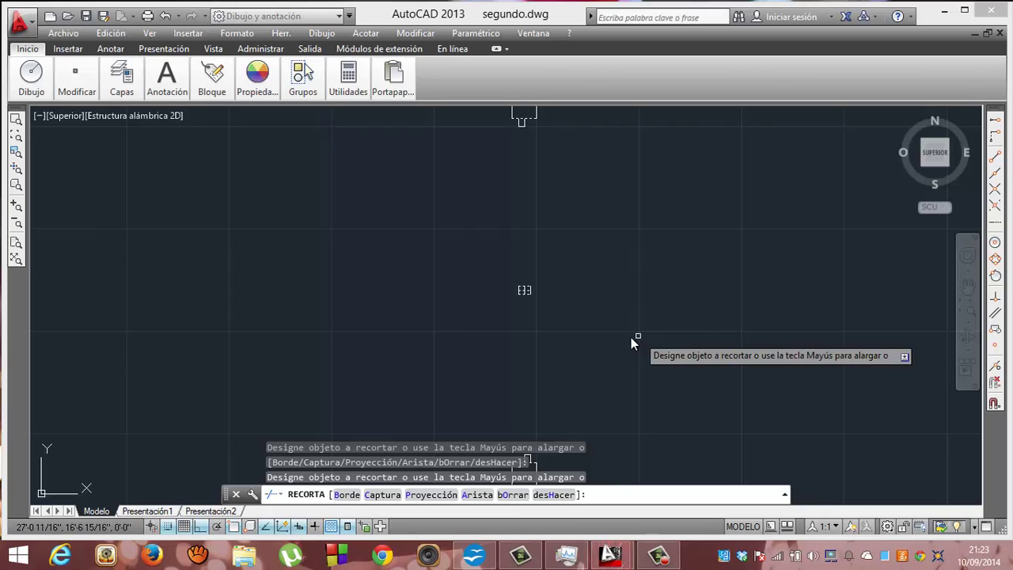
pyautogui.press('Escape')
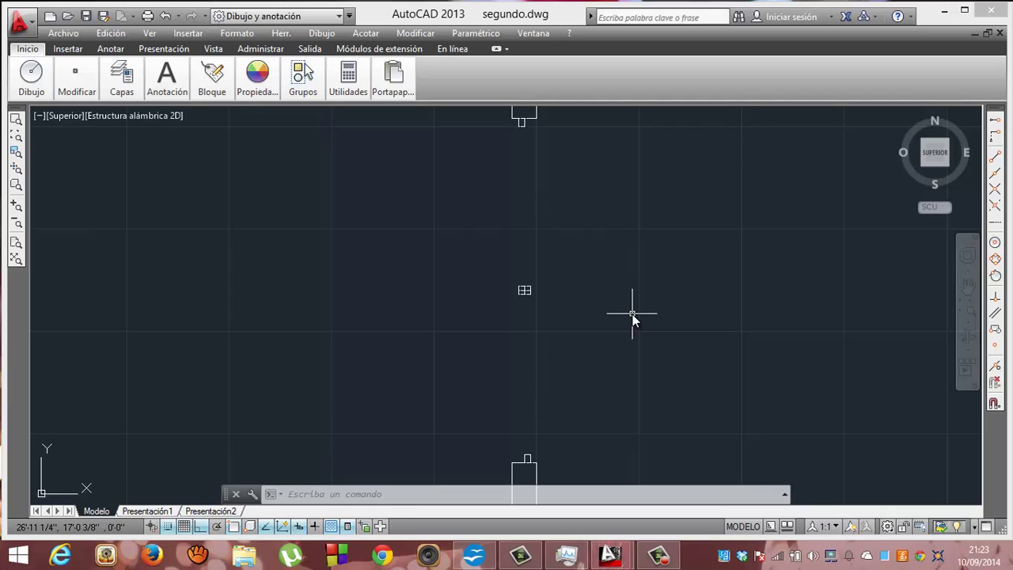
pyautogui.press('super+c')
pyautogui.press('Escape')
pyautogui.click(625, 316)
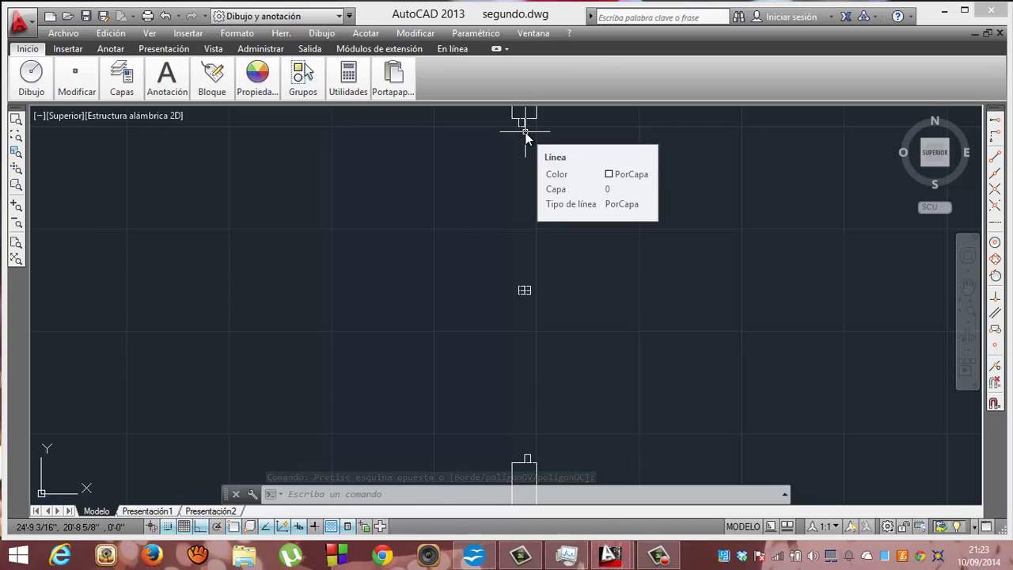
pyautogui.click(995, 179)
pyautogui.write('l')
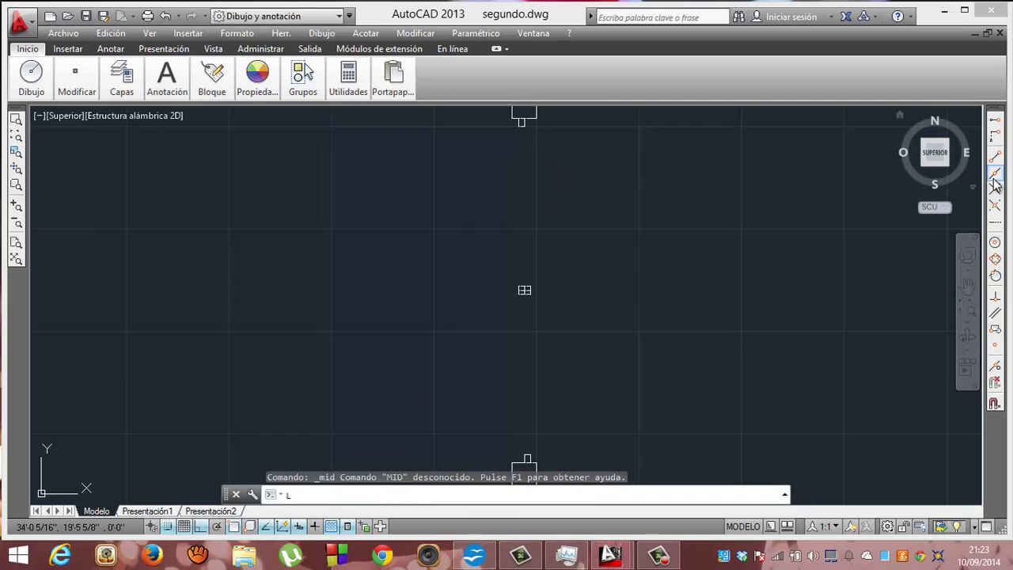
pyautogui.press('Return')
pyautogui.click(995, 179)
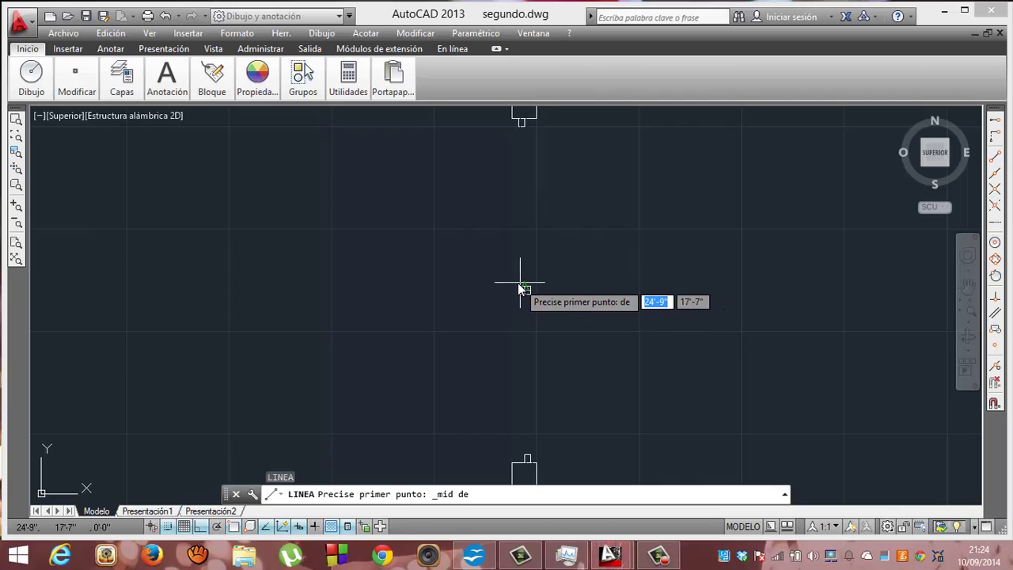
pyautogui.click(521, 127)
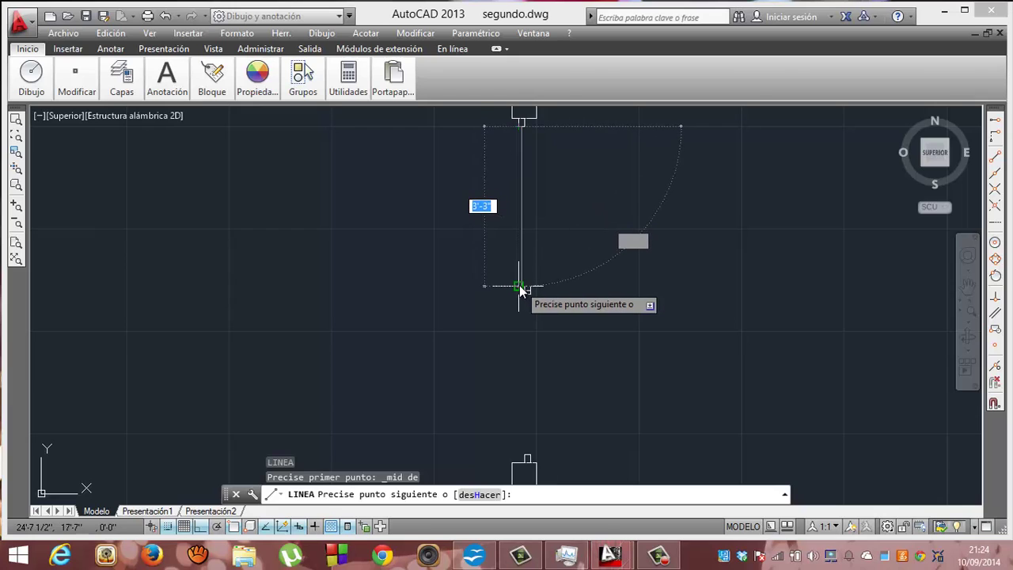
pyautogui.click(523, 290)
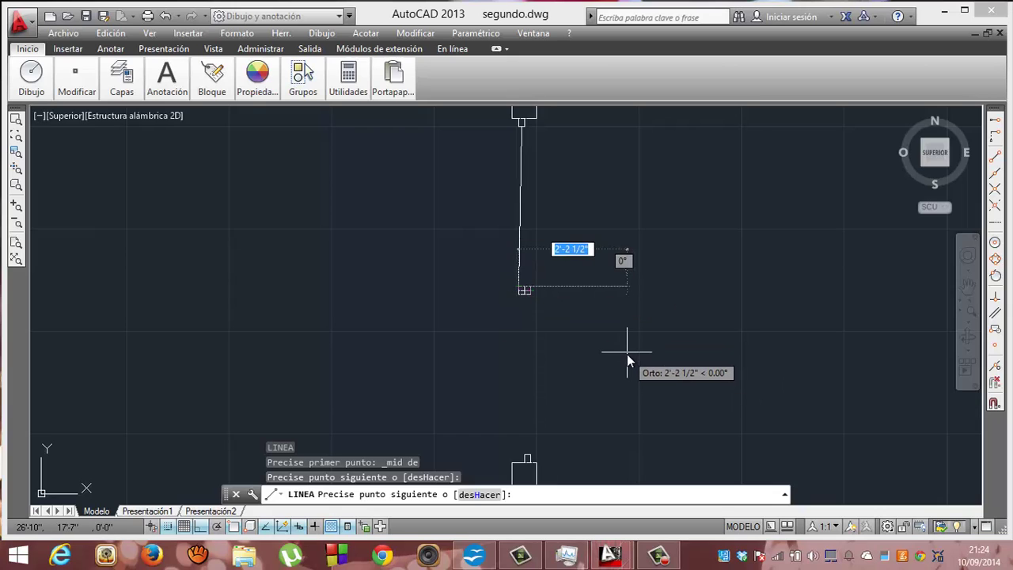
pyautogui.press('Escape')
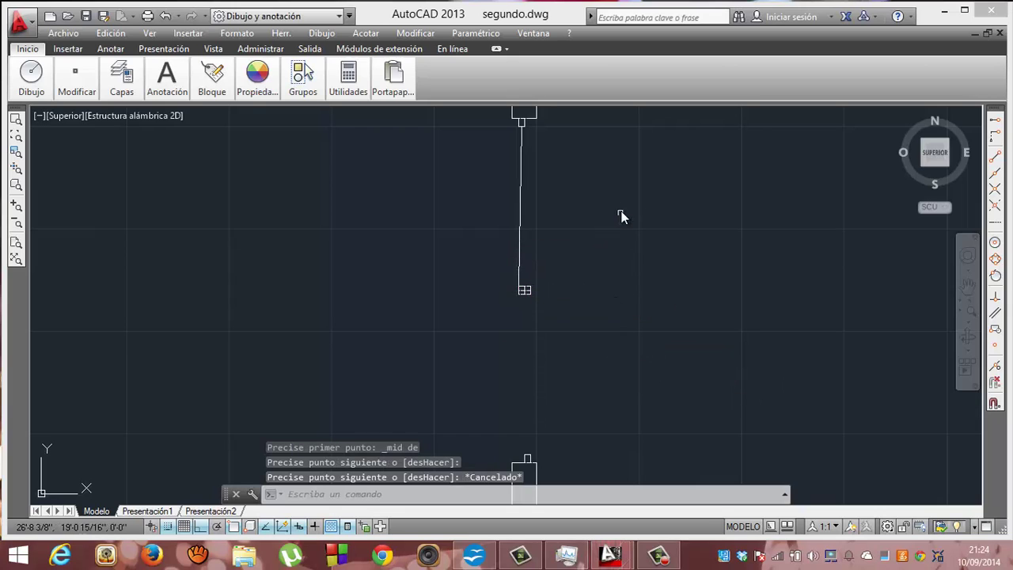
pyautogui.click(522, 207)
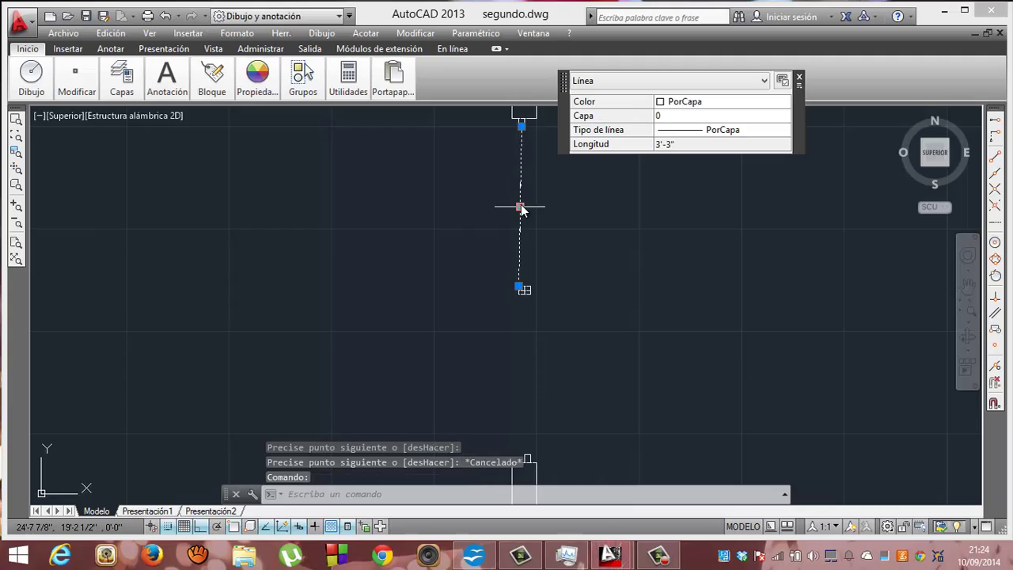
pyautogui.press('Delete')
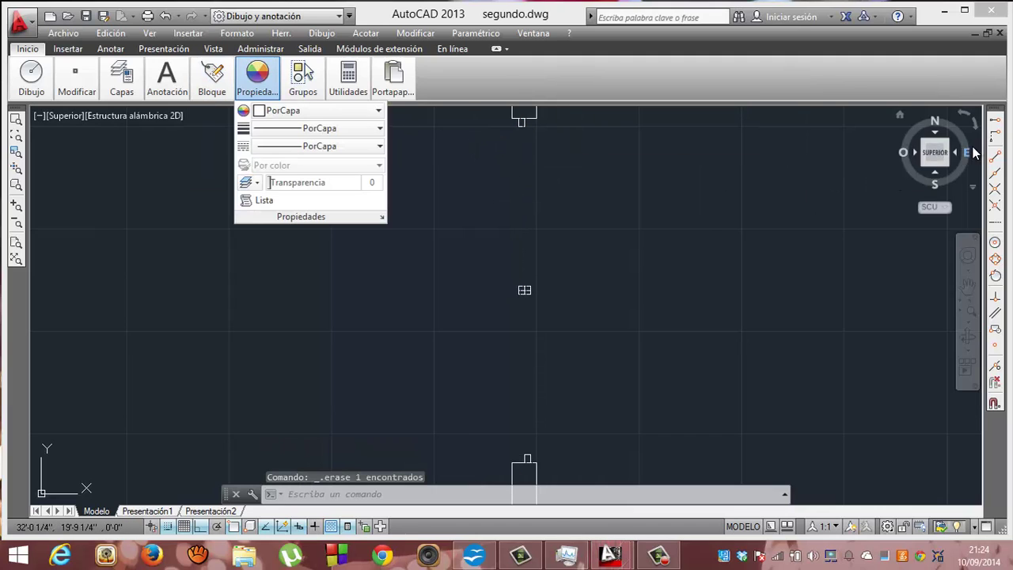
# Draw a vertical line from the top window block's midpoint down to the centre junction block
pyautogui.write('l')
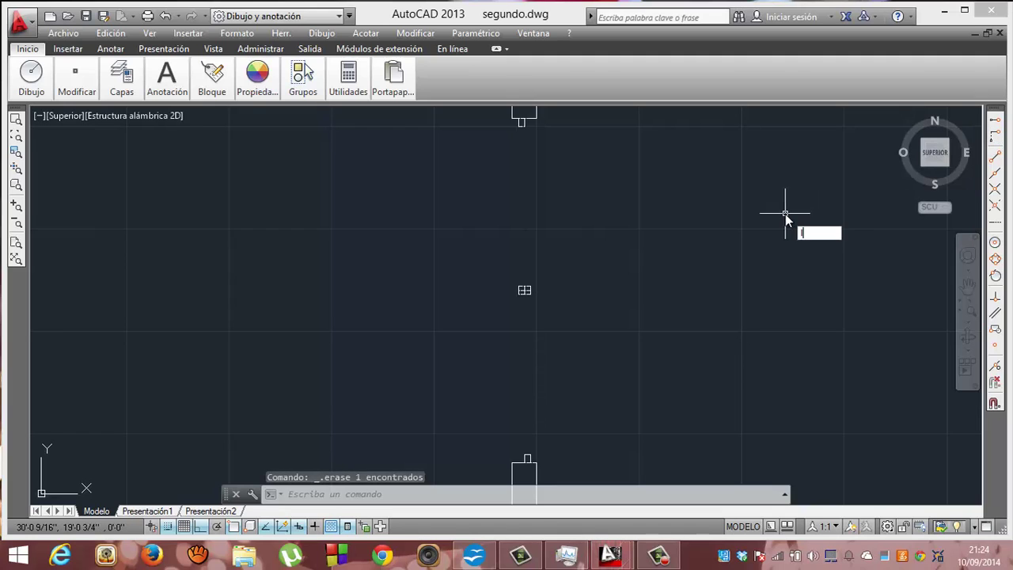
pyautogui.press('Return')
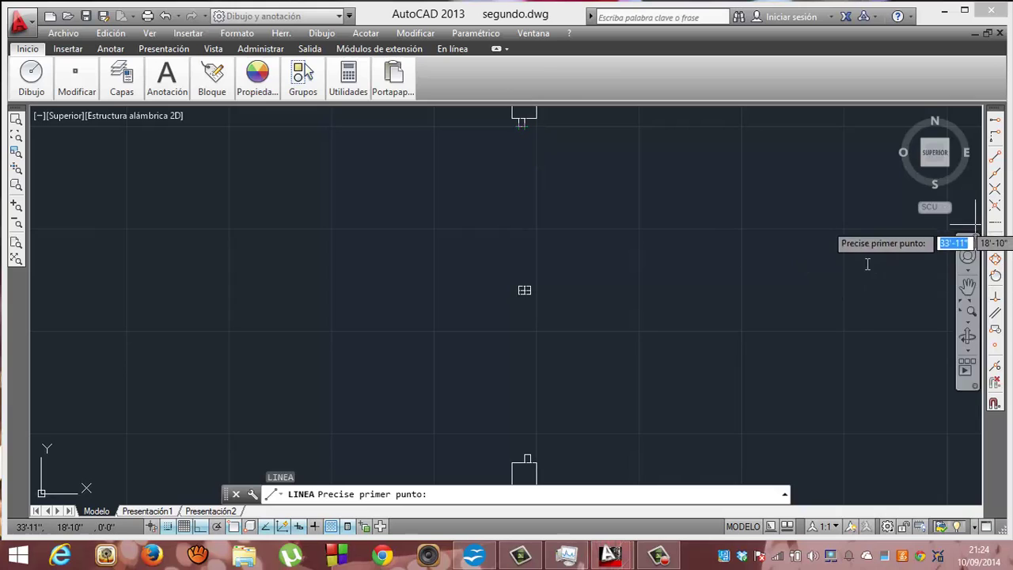
pyautogui.moveTo(935, 152)
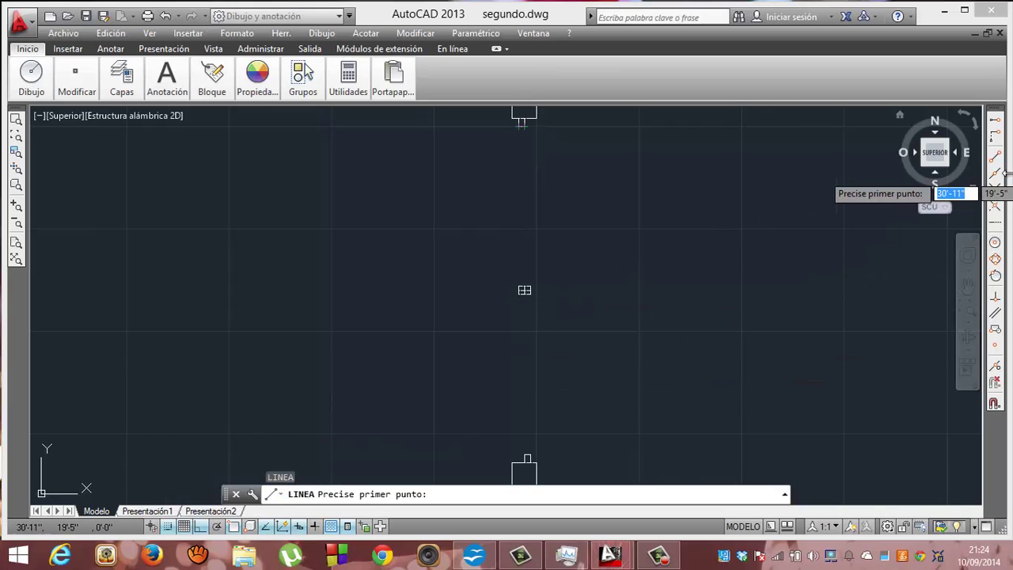
pyautogui.click(999, 175)
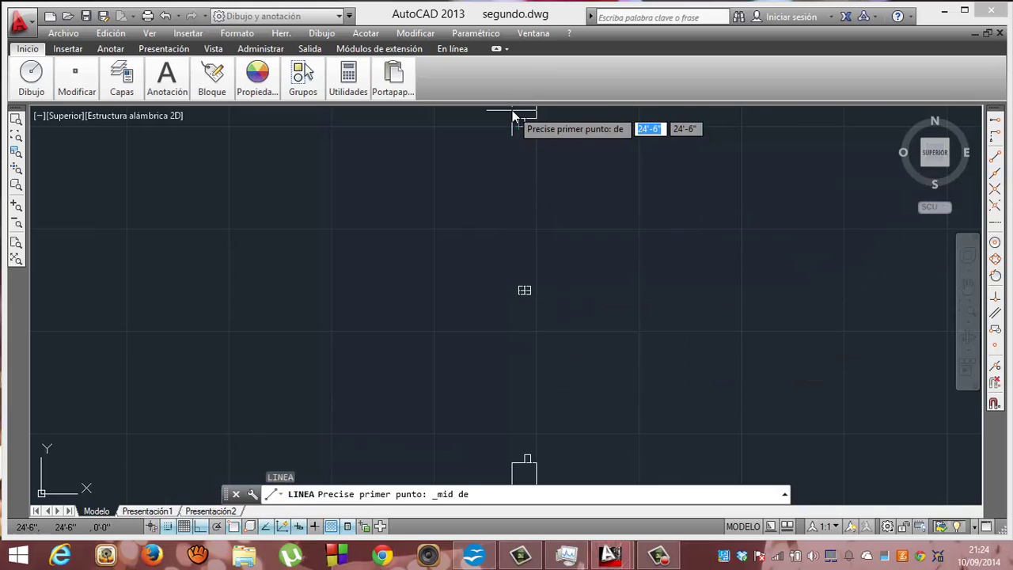
pyautogui.click(520, 123)
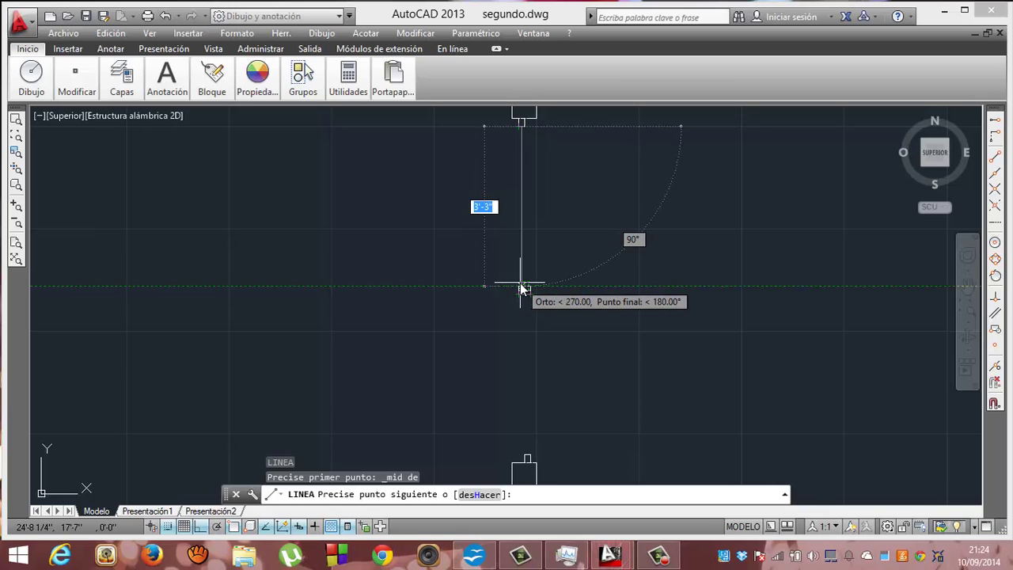
pyautogui.click(520, 286)
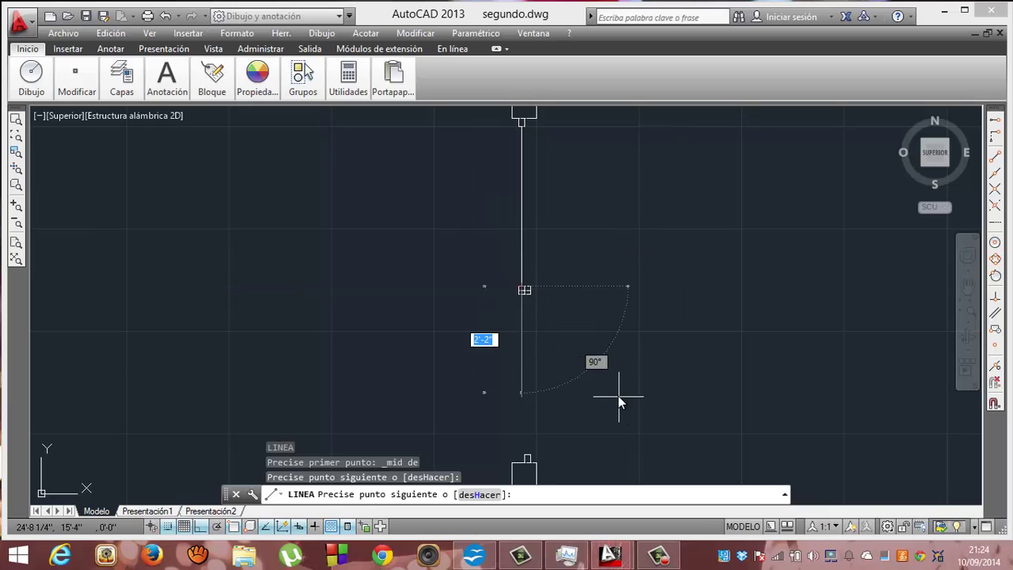
pyautogui.press('Return')
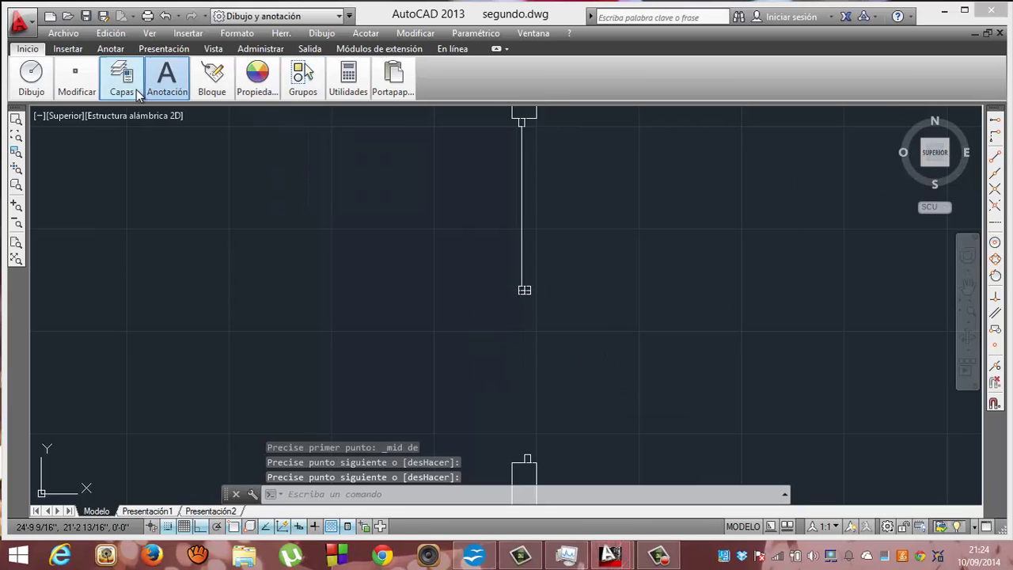
# Draw a vertical line from the bottom window block's midpoint up to the centre junction block
pyautogui.click(167, 79)
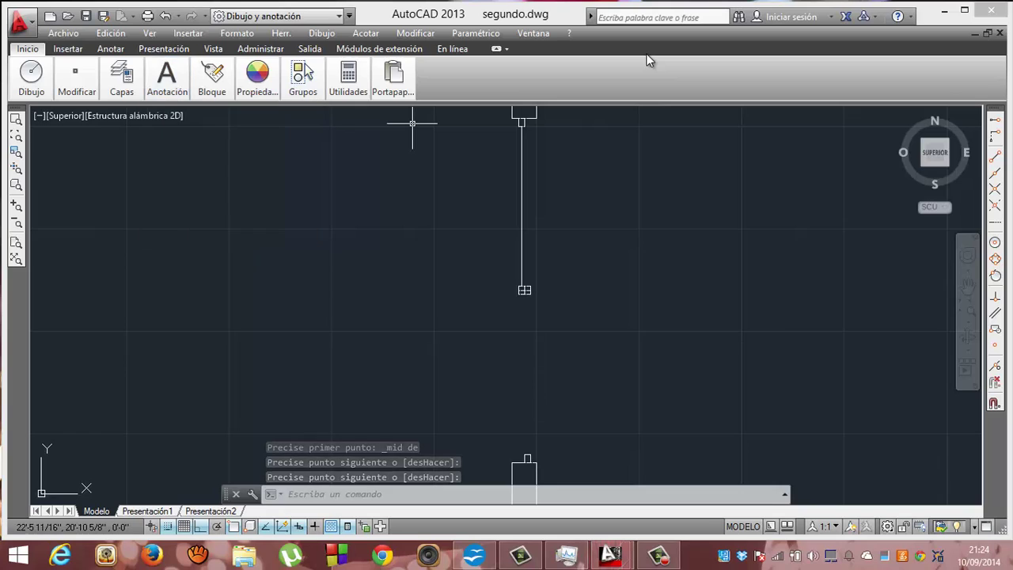
pyautogui.write('a')
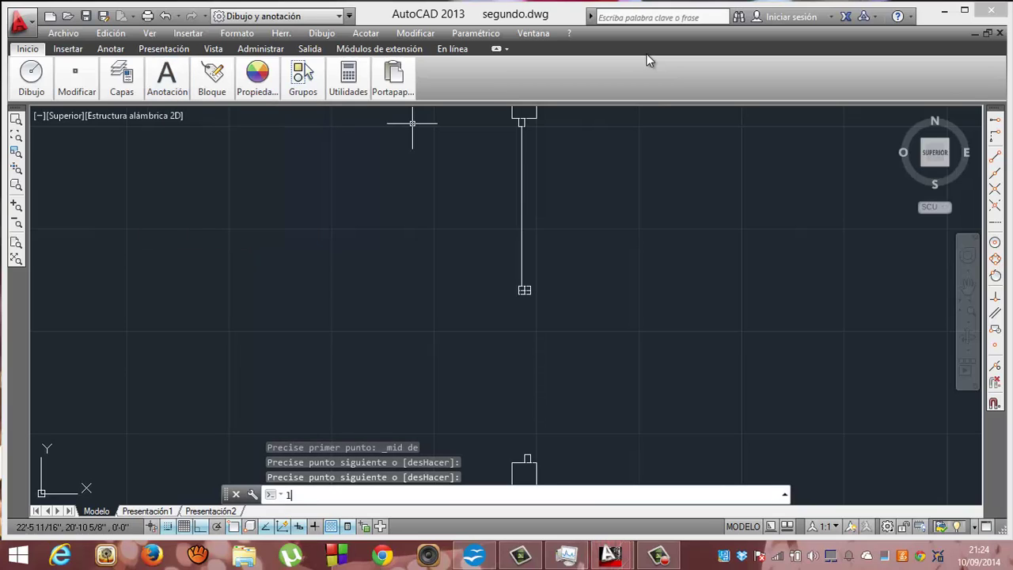
pyautogui.press('Return')
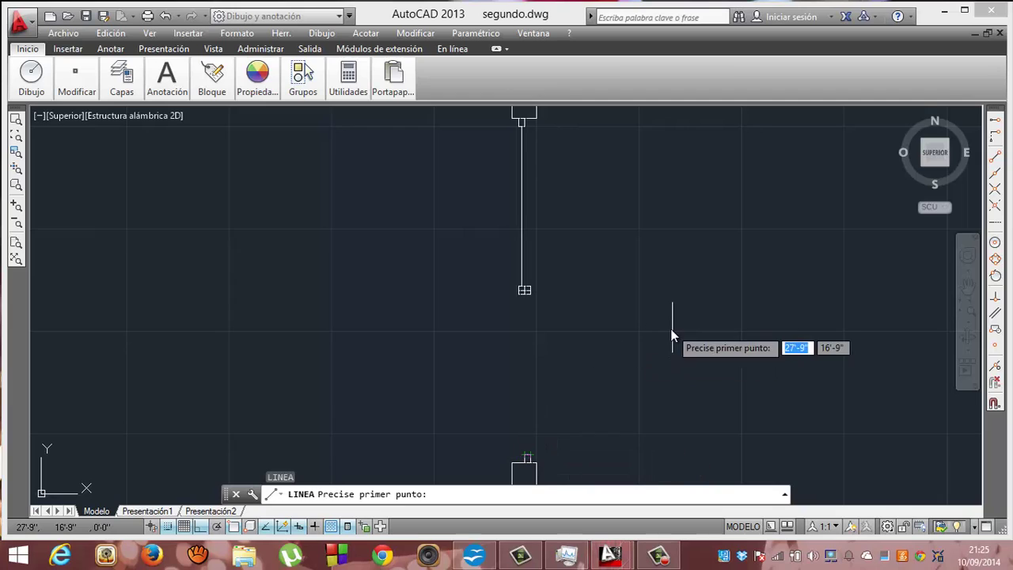
pyautogui.click(995, 172)
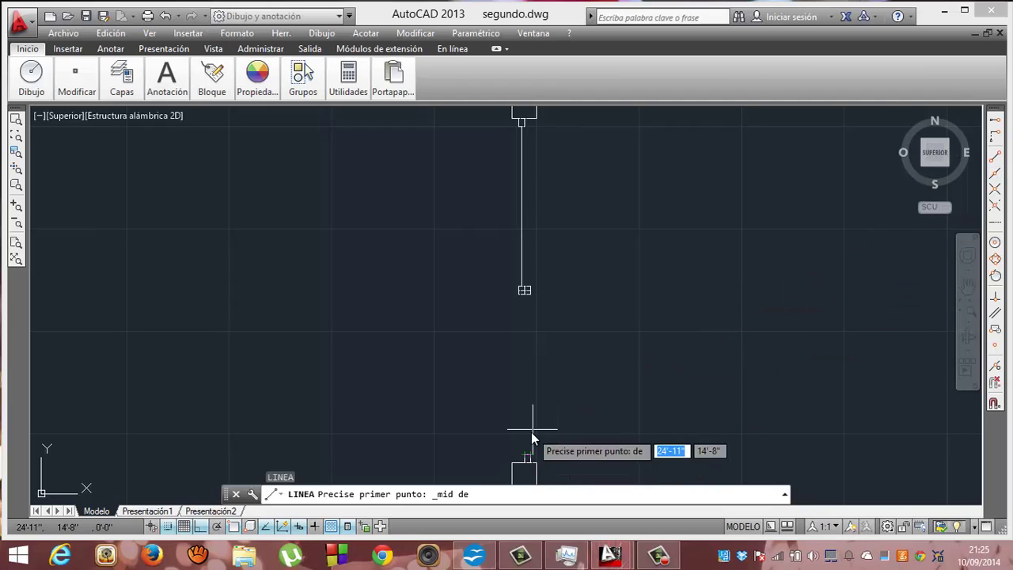
pyautogui.click(527, 459)
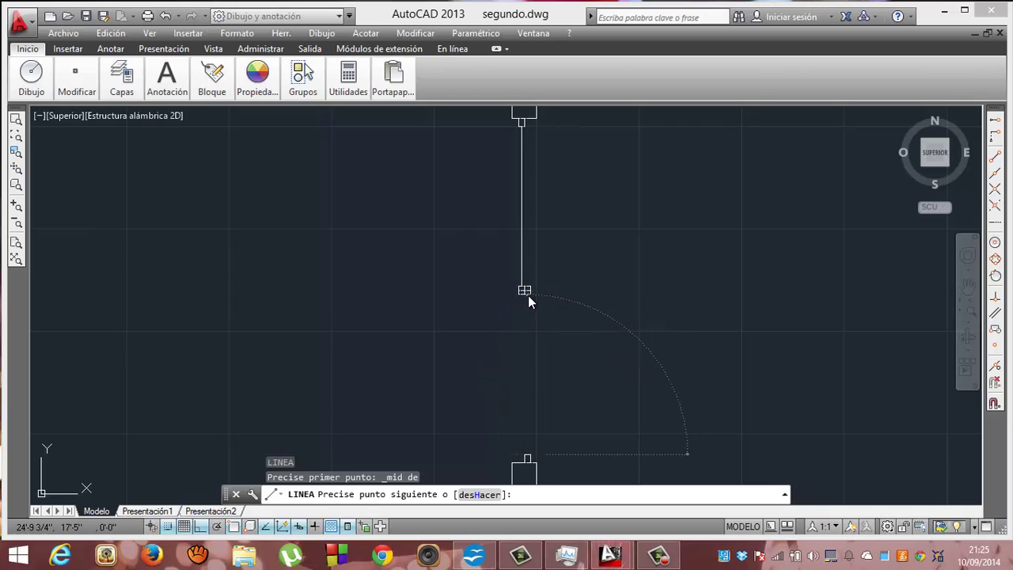
pyautogui.click(528, 296)
pyautogui.press('Return')
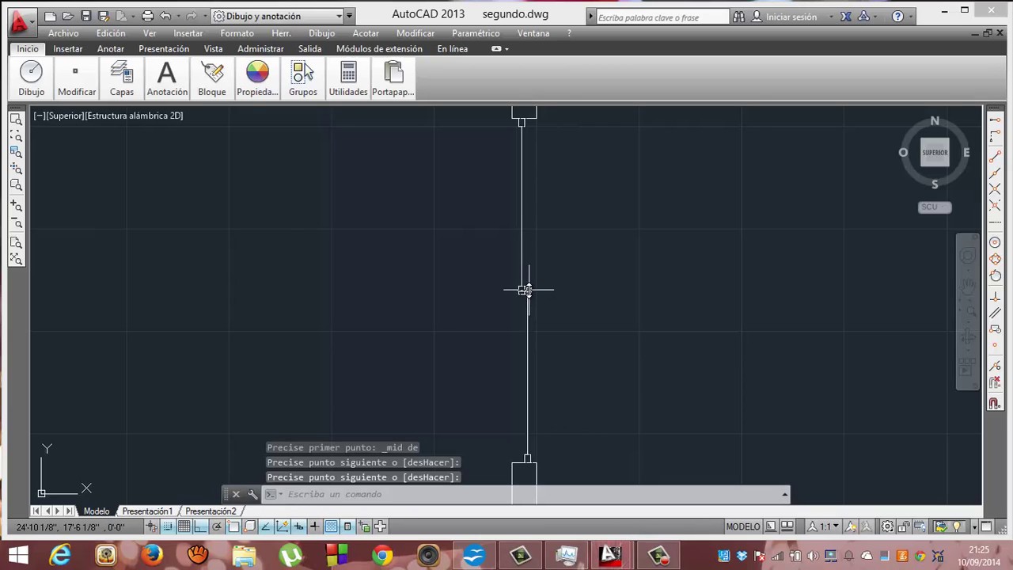
pyautogui.click(526, 290)
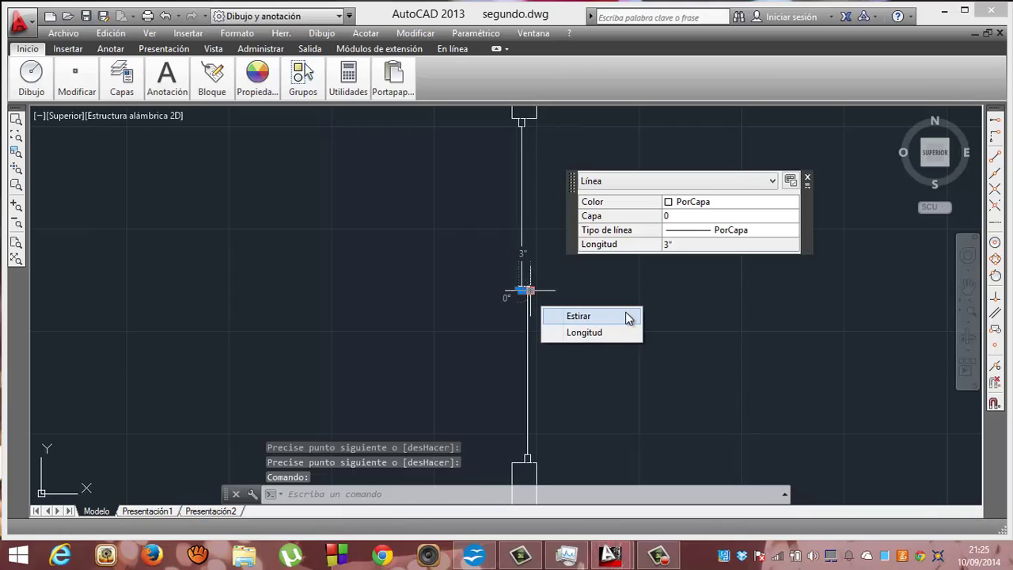
# Erase the short 3" leftover line at the window's centre junction block
pyautogui.press('Escape')
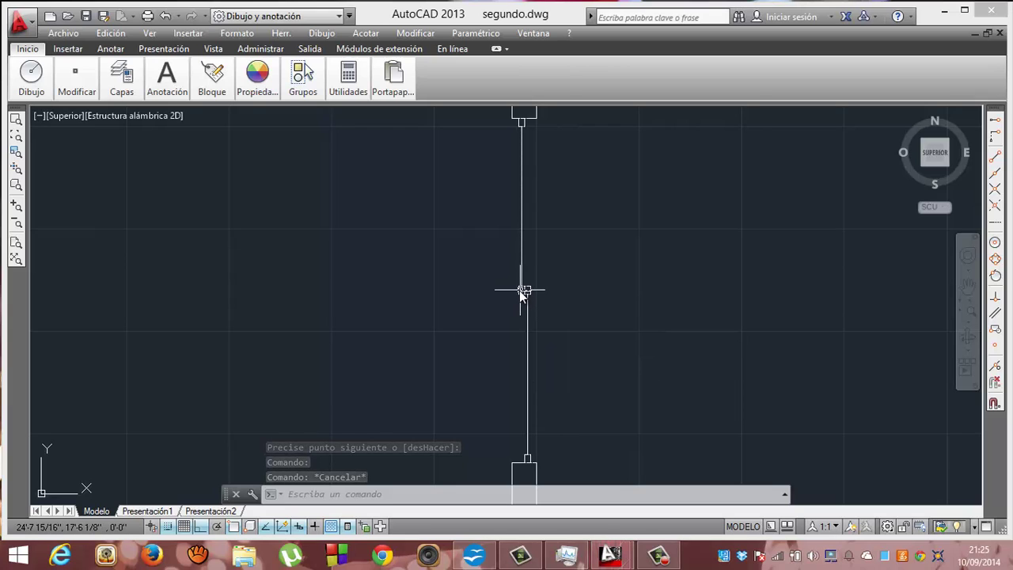
pyautogui.click(525, 291)
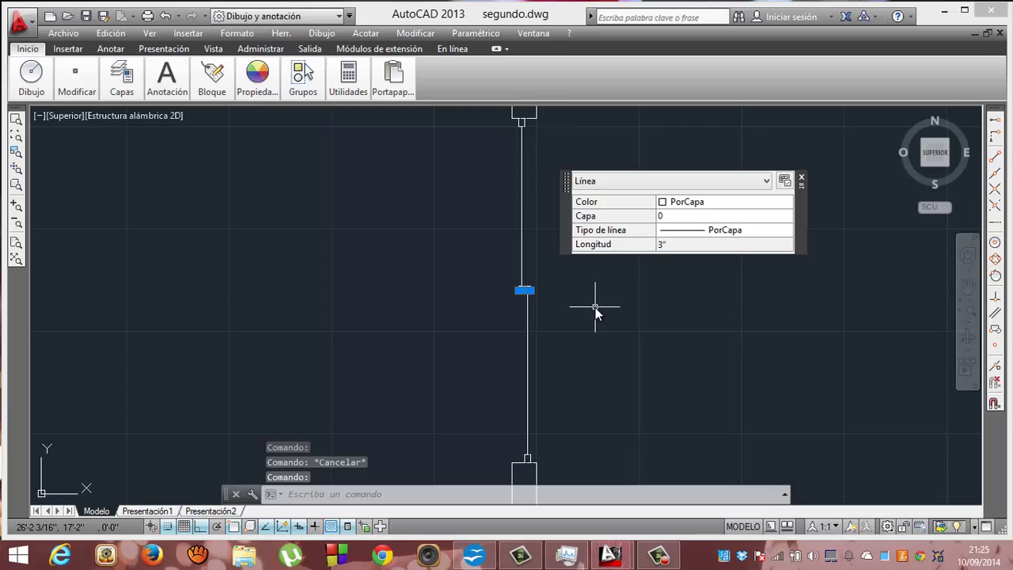
pyautogui.press('Delete')
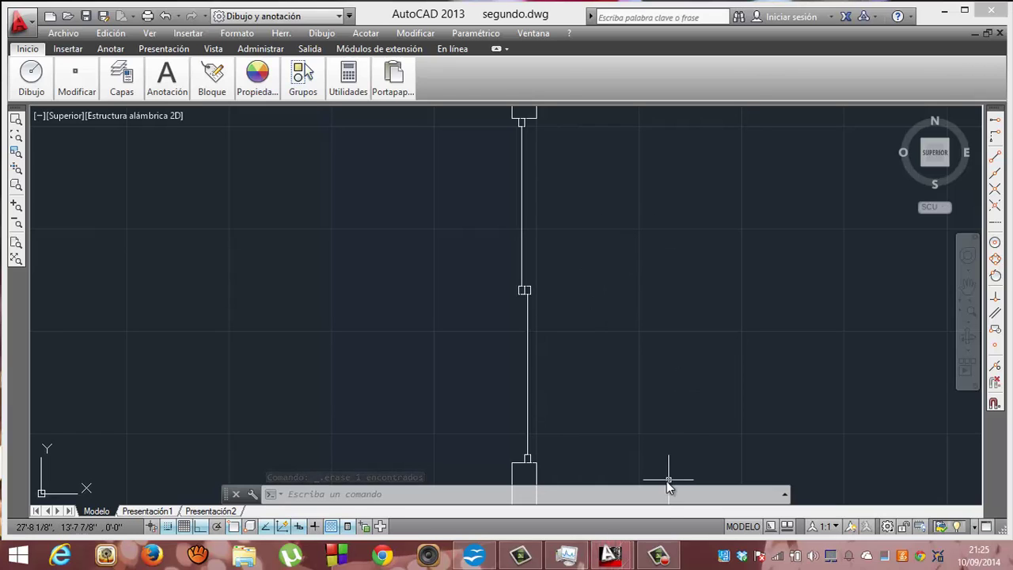
pyautogui.click(660, 556)
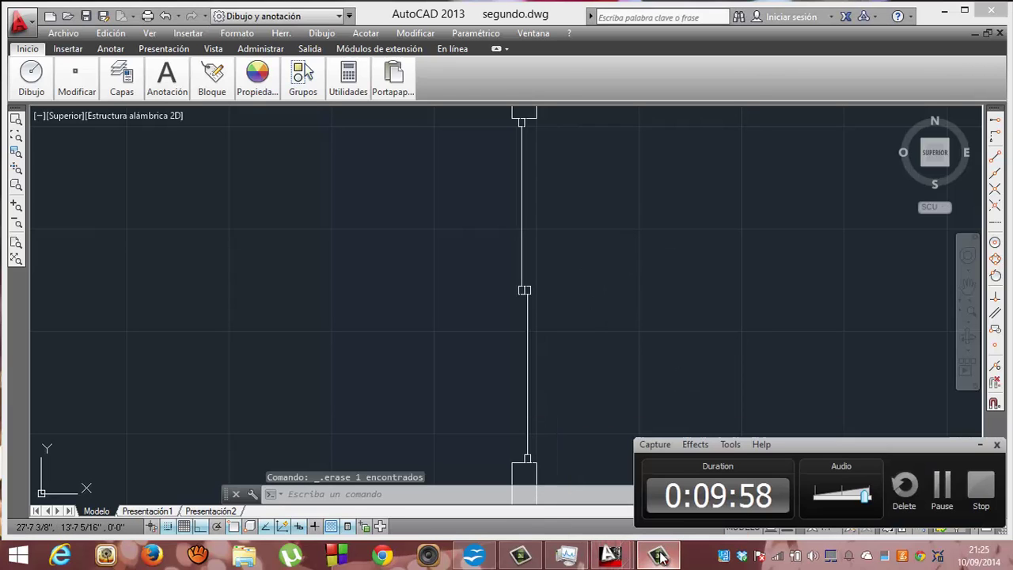